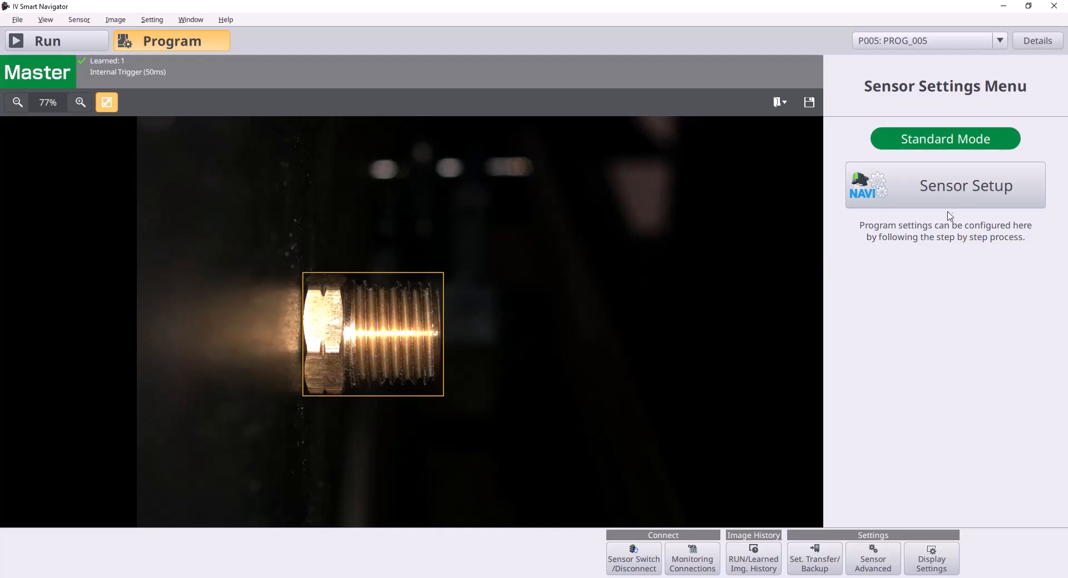
Set the sensor's FieldNet protocol to EtherNet/IP(TM), close the advanced settings and switch the sensor to Run mode.
{"action": "left_click", "coordinate": [858, 551]}
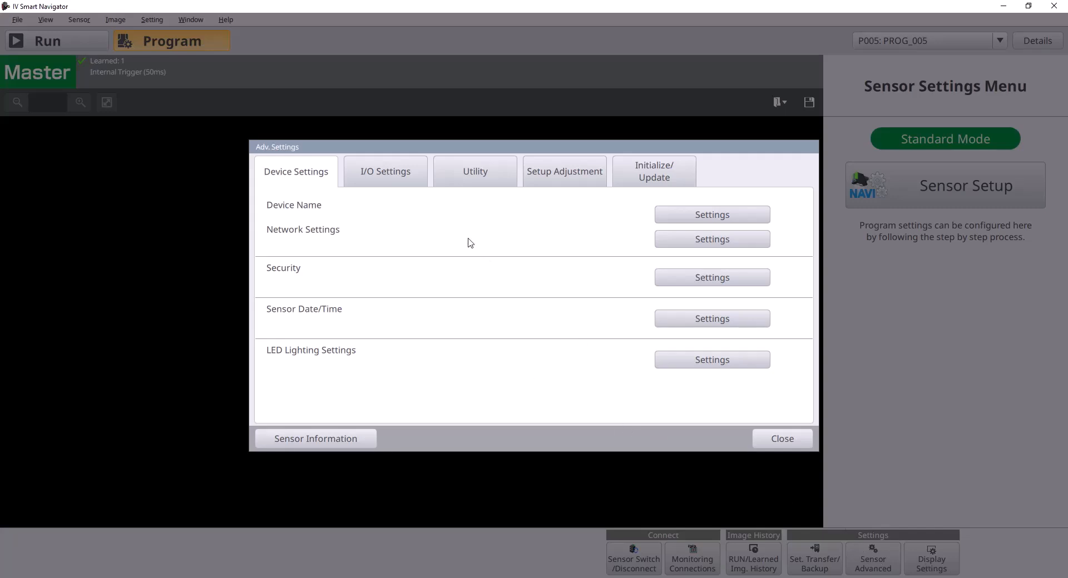
{"action": "left_click", "coordinate": [472, 177]}
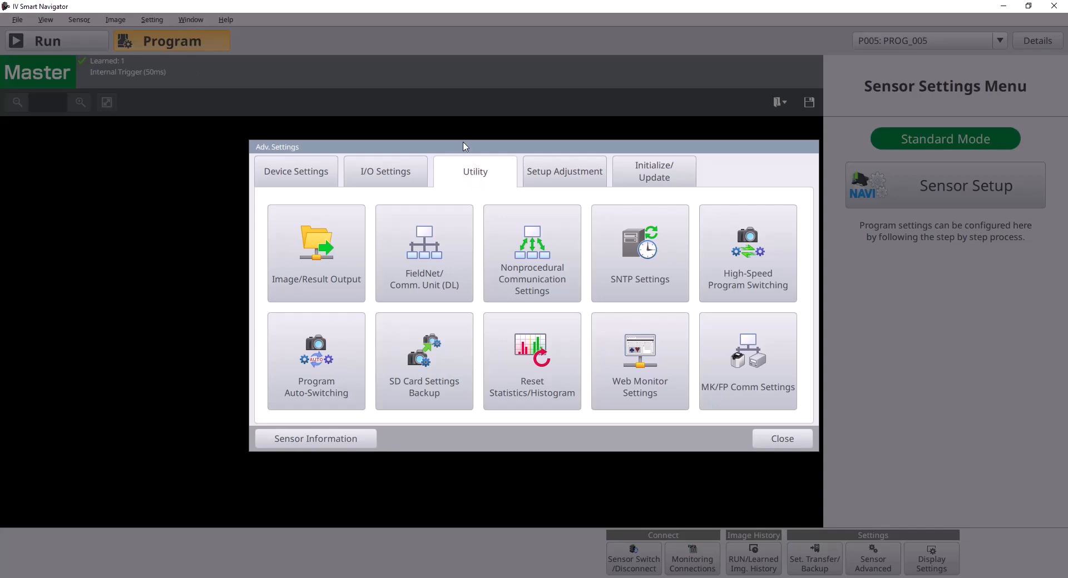
{"action": "left_click", "coordinate": [454, 272]}
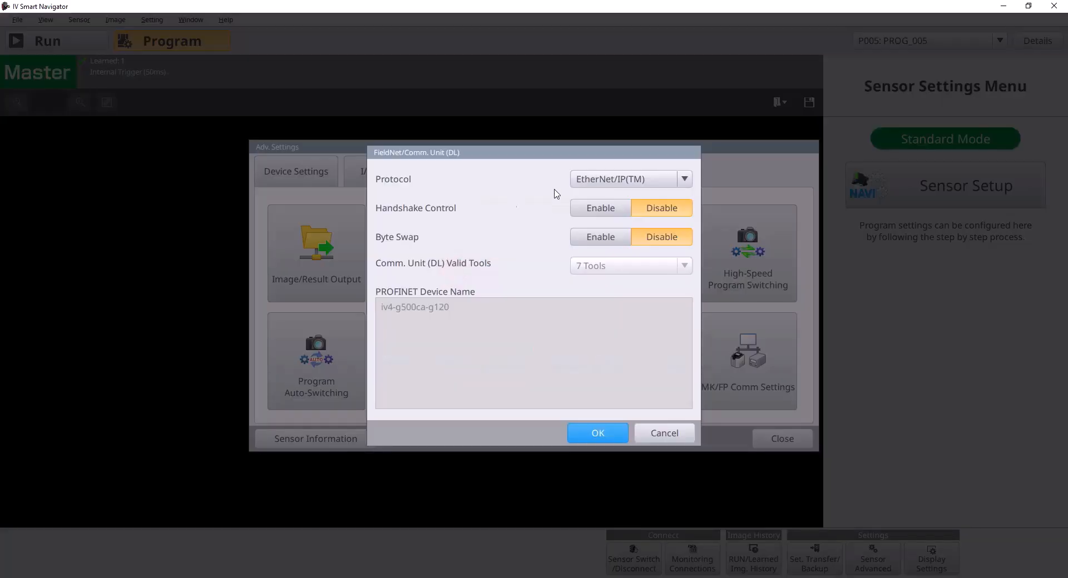
{"action": "left_click", "coordinate": [587, 180]}
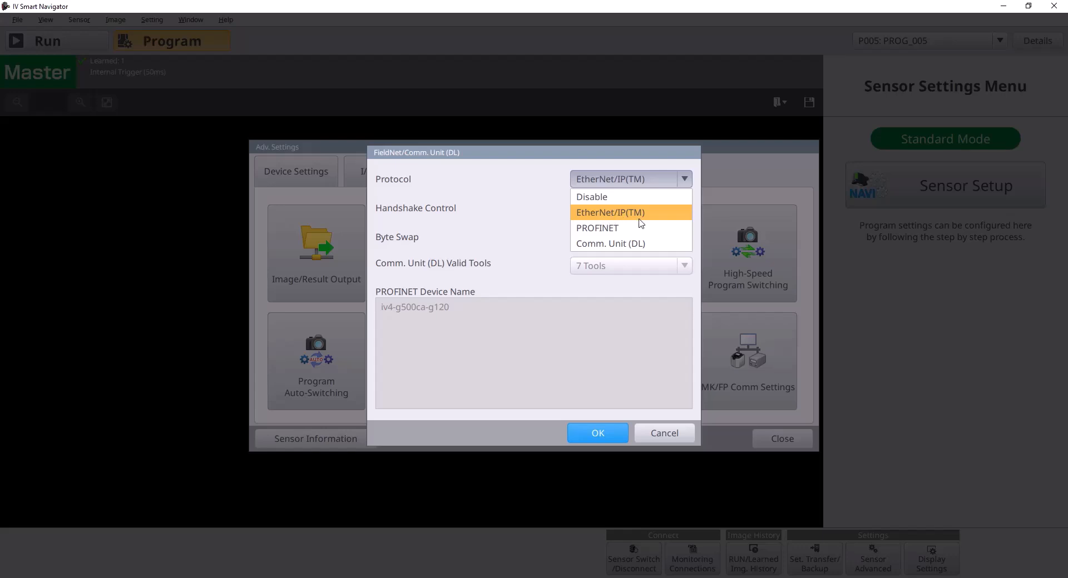
{"action": "left_click", "coordinate": [610, 214]}
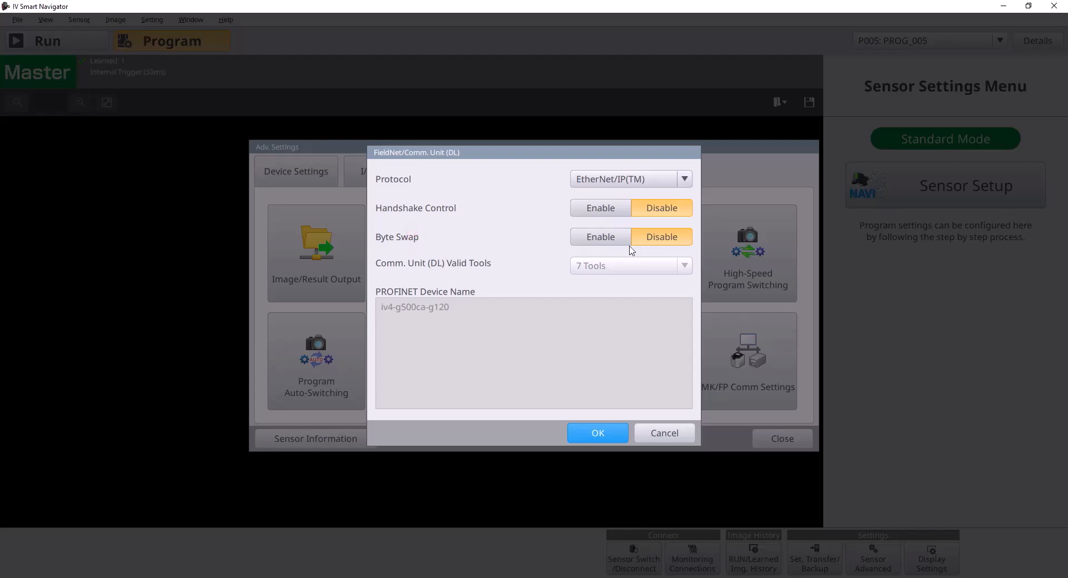
{"action": "left_click", "coordinate": [598, 433]}
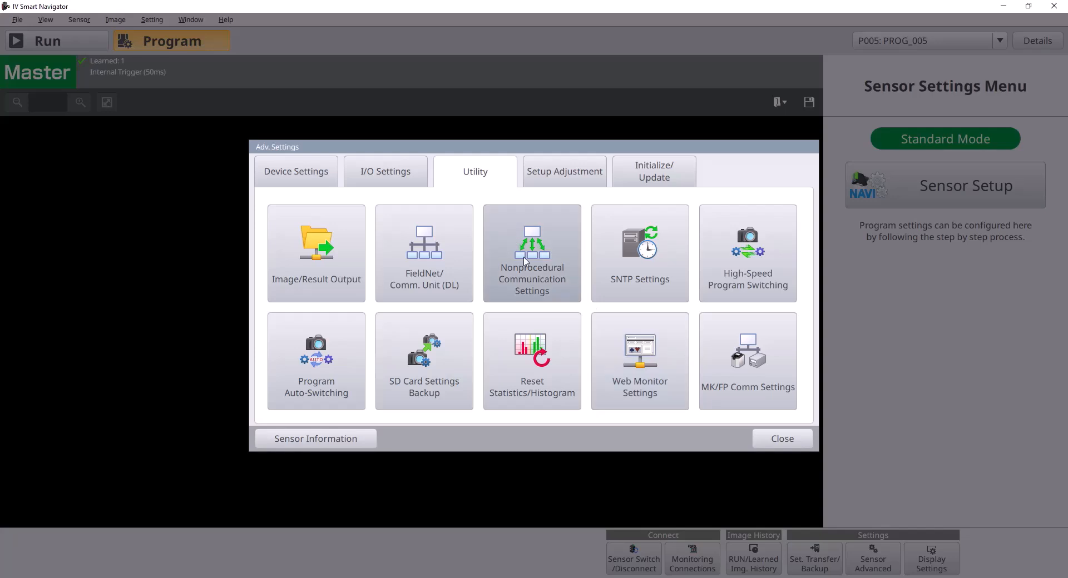
{"action": "left_click", "coordinate": [775, 442]}
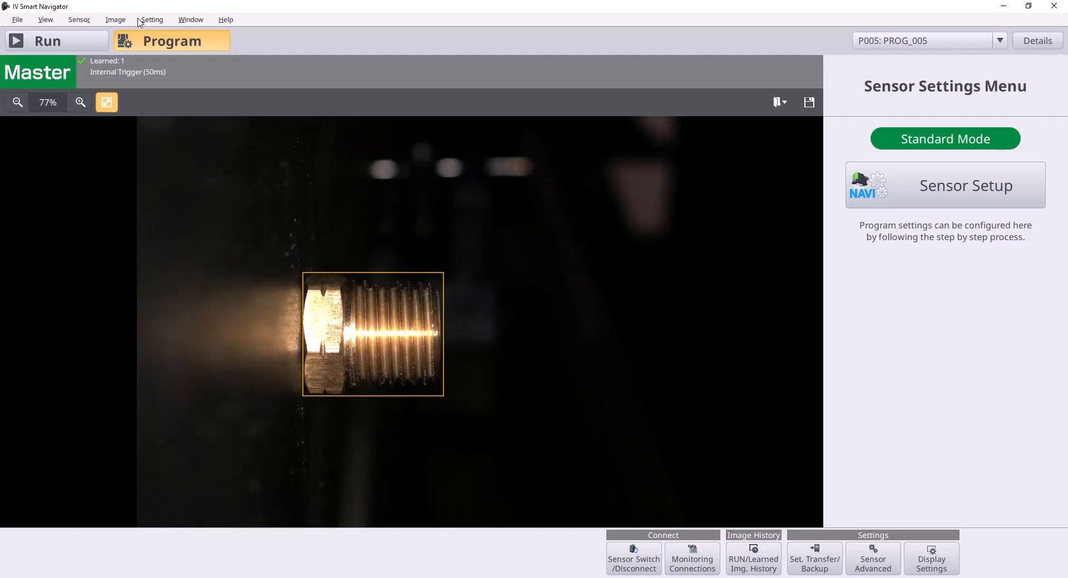
{"action": "left_click", "coordinate": [81, 49]}
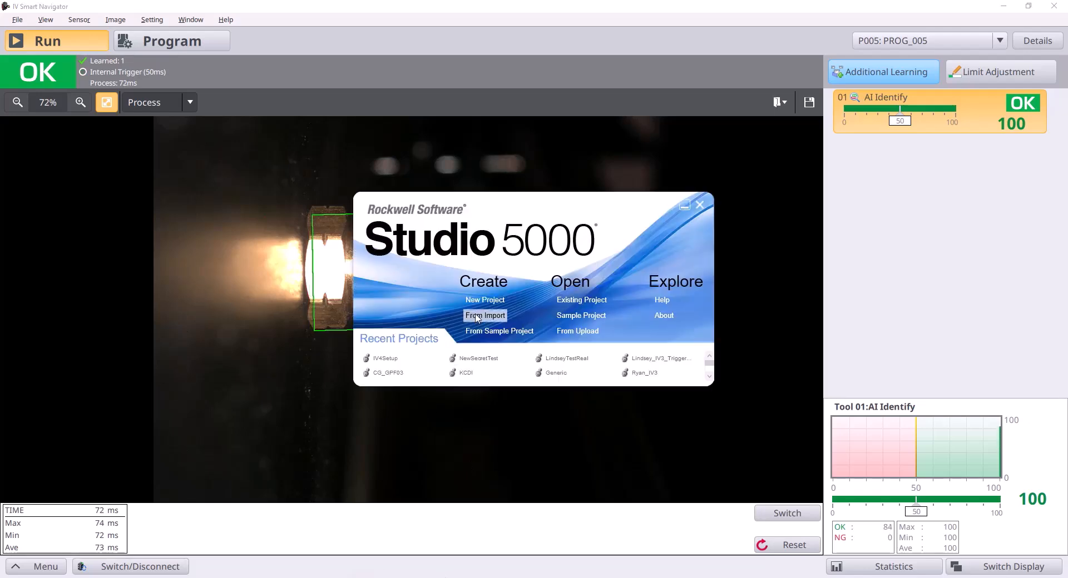
Create a new Logix project named IV4 for the 1769-L24ER-QB1B controller at revision 32 and bring it up in Logix Designer.
{"action": "left_click", "coordinate": [480, 301]}
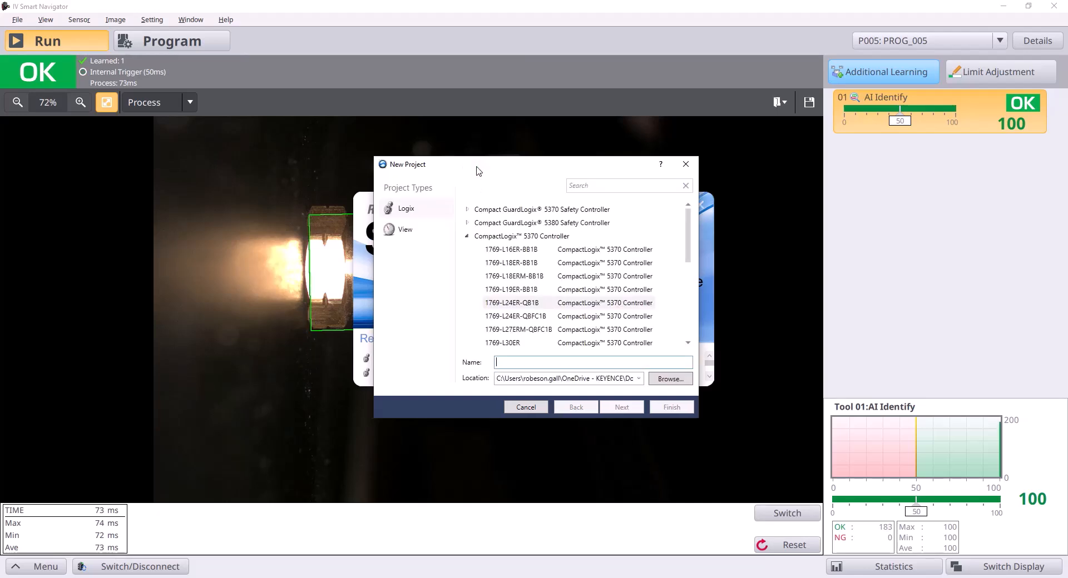
{"action": "left_click", "coordinate": [530, 305]}
{"action": "left_click", "coordinate": [587, 362]}
{"action": "type", "text": "IV4"}
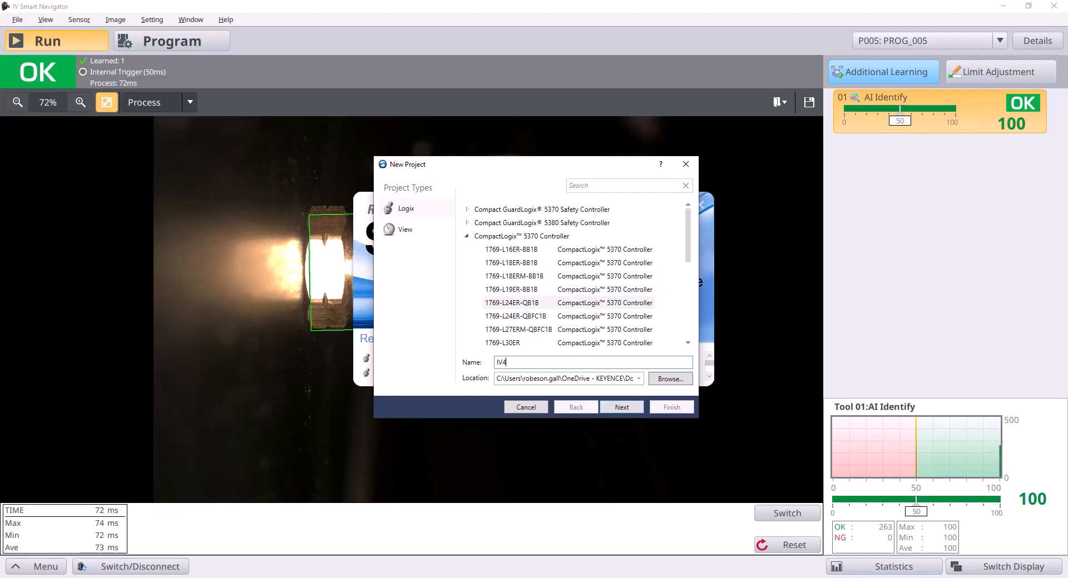
{"action": "left_click", "coordinate": [626, 409]}
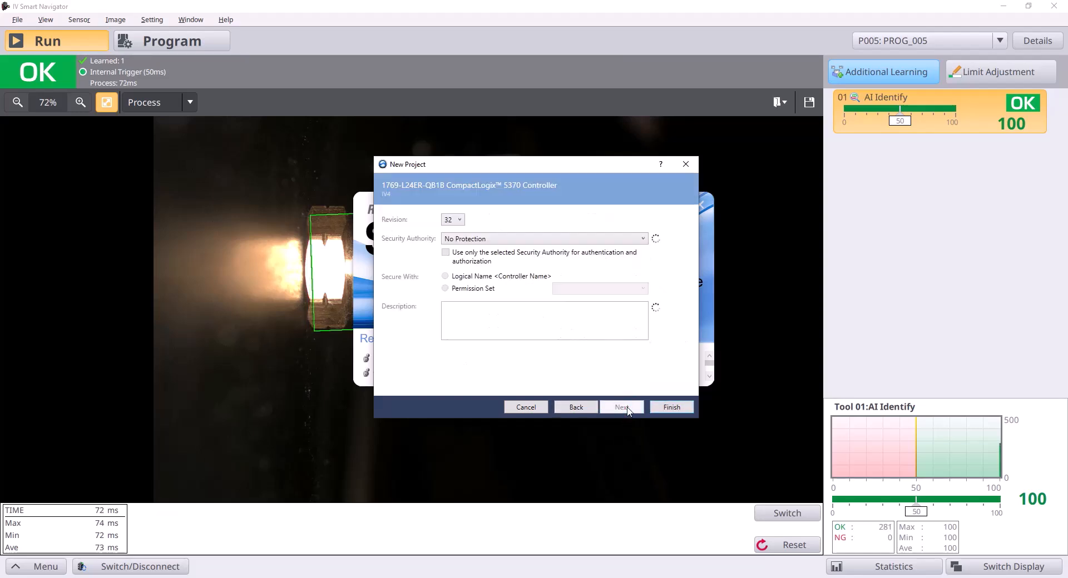
{"action": "left_click", "coordinate": [461, 222]}
{"action": "left_click", "coordinate": [463, 223]}
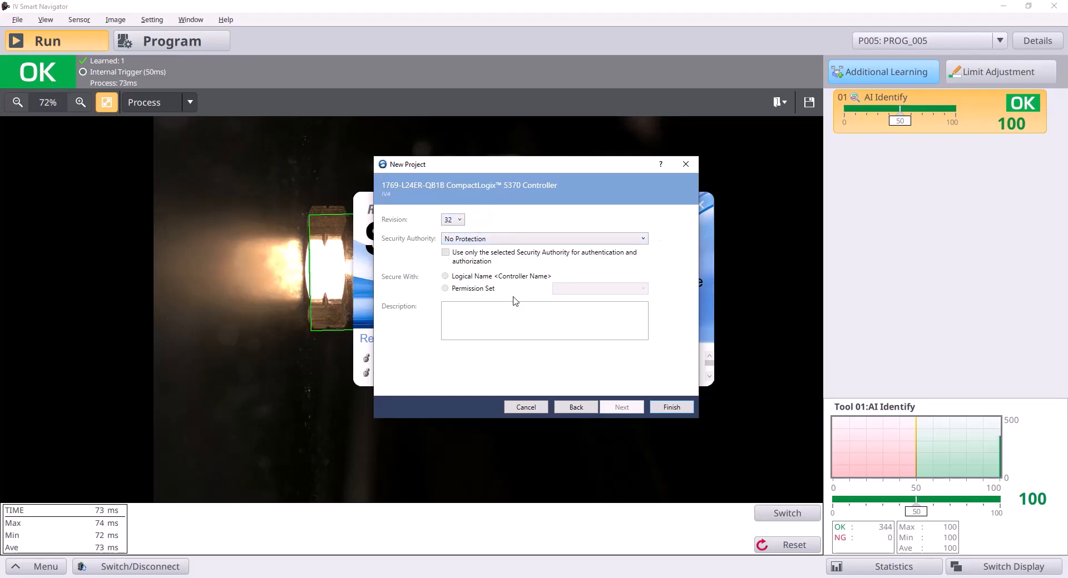
{"action": "left_click", "coordinate": [670, 408]}
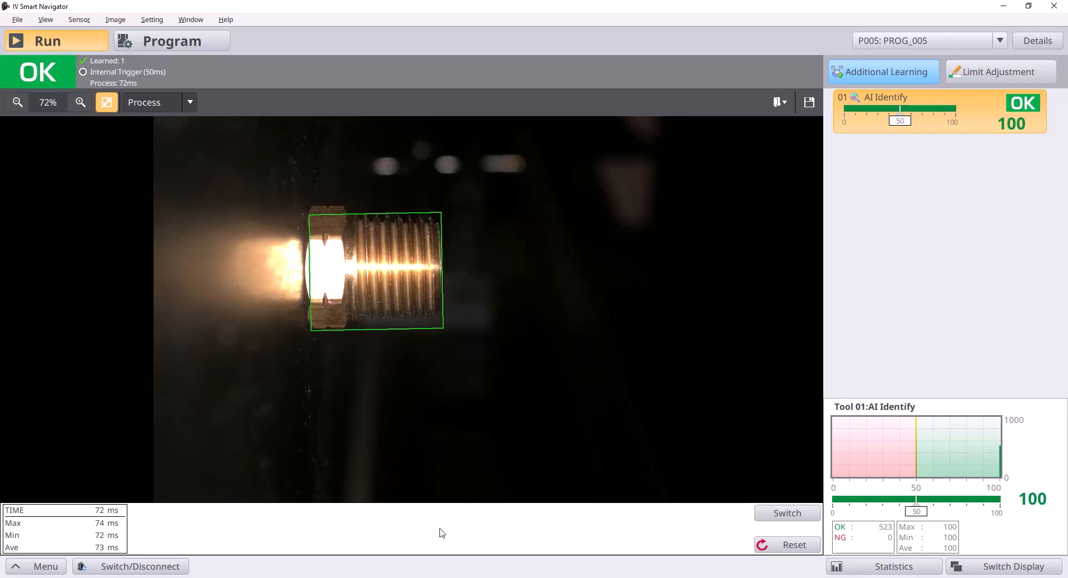
{"action": "left_click", "coordinate": [406, 577]}
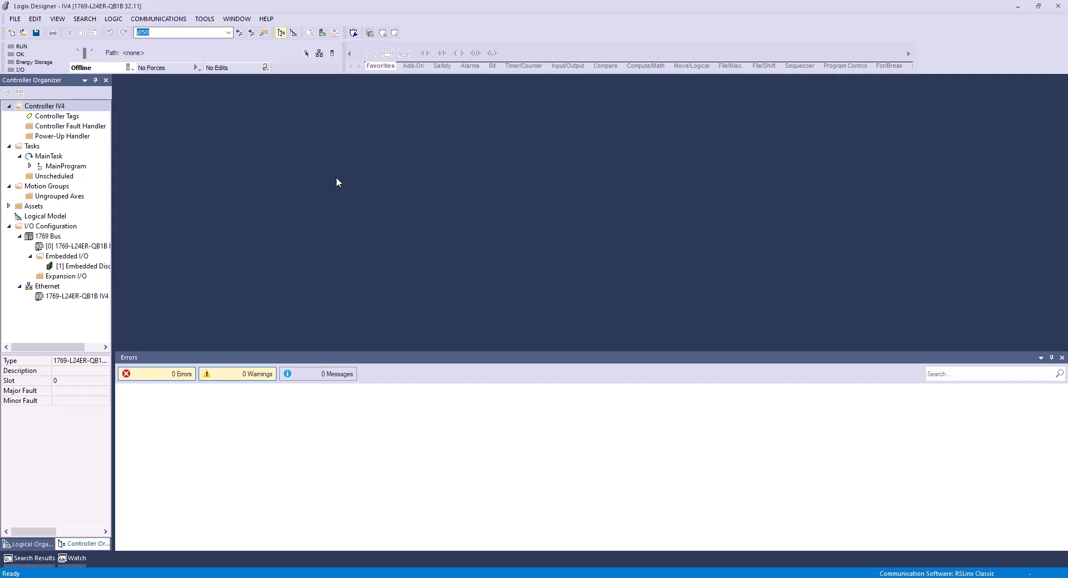
Clear the leftover search text in the project window.
{"action": "left_click", "coordinate": [191, 32]}
{"action": "key", "text": "BackSpace"}
{"action": "key", "text": "BackSpace"}
{"action": "key", "text": "BackSpace"}
{"action": "key", "text": "BackSpace"}
{"action": "left_click", "coordinate": [435, 14]}
{"action": "left_click", "coordinate": [196, 289]}
{"action": "left_click", "coordinate": [186, 44]}
{"action": "left_click", "coordinate": [274, 43]}
Launch the EDS Hardware Installation Tool and choose to register a single EDS file.
{"action": "left_click", "coordinate": [205, 20]}
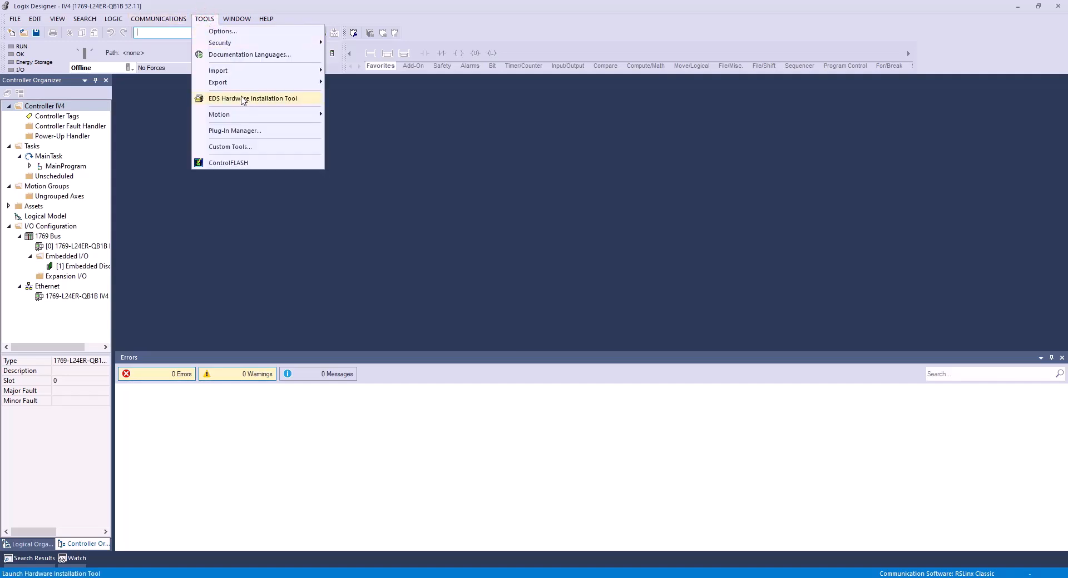
{"action": "left_click", "coordinate": [244, 99]}
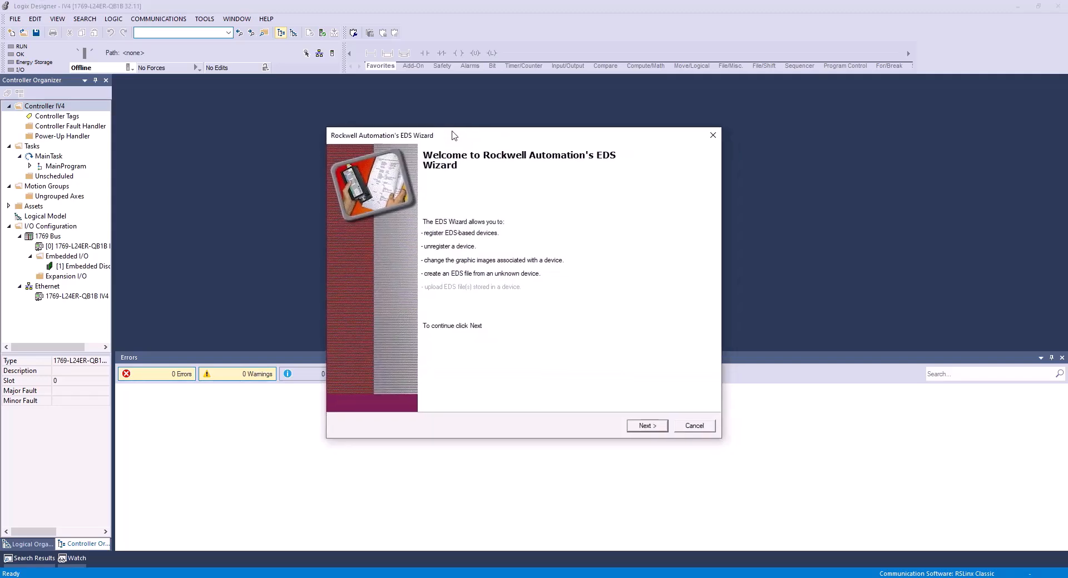
{"action": "left_click", "coordinate": [645, 427]}
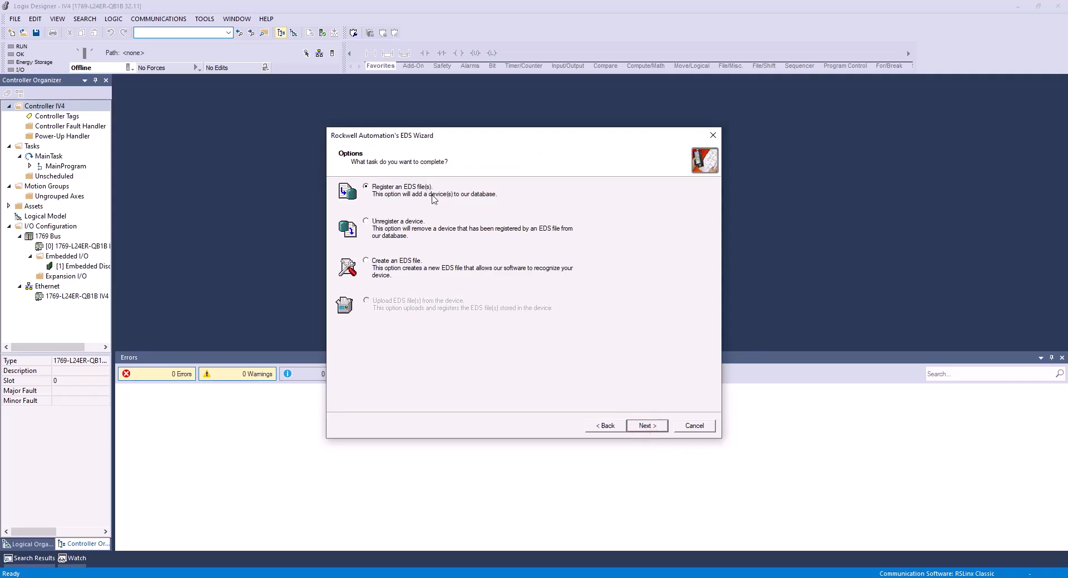
{"action": "left_click", "coordinate": [645, 428]}
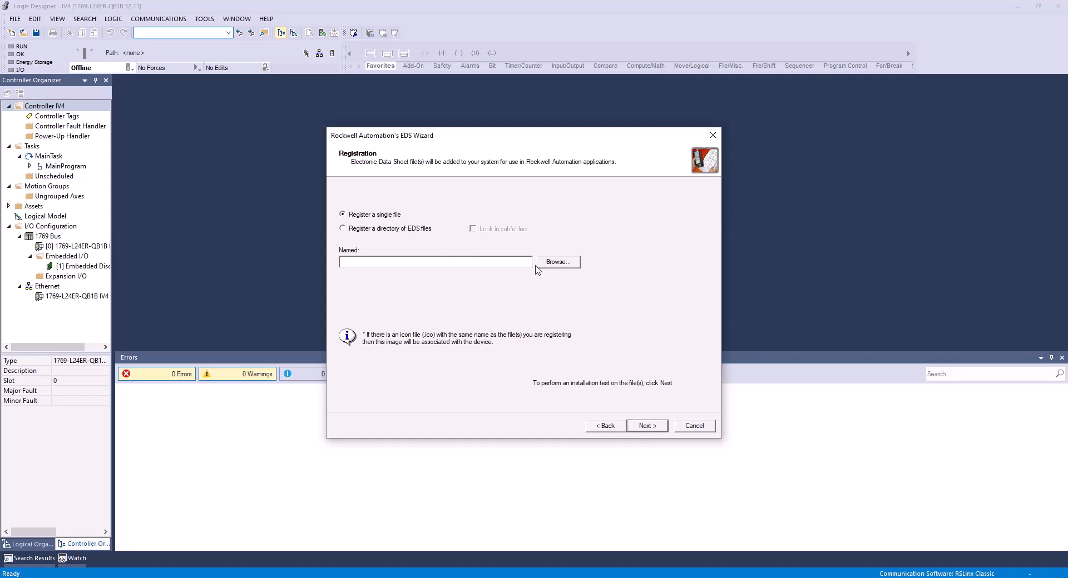
Select Keyence_4607_0101.eds from C:\Program Files\KEYENCE\IV-SmartNavigator\EtherNetIP as the file to register.
{"action": "left_click", "coordinate": [551, 265]}
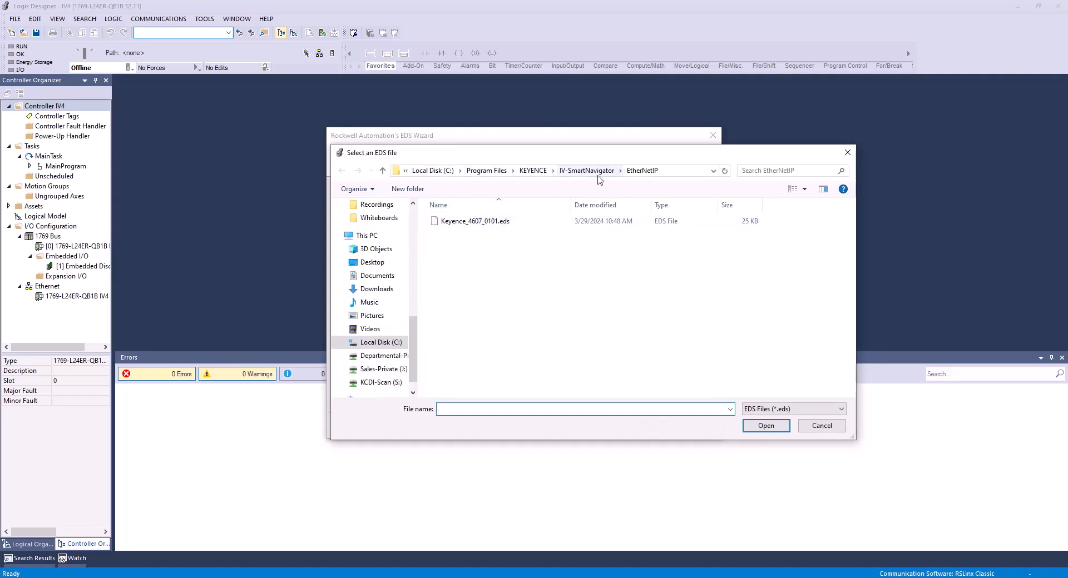
{"action": "left_click", "coordinate": [449, 170]}
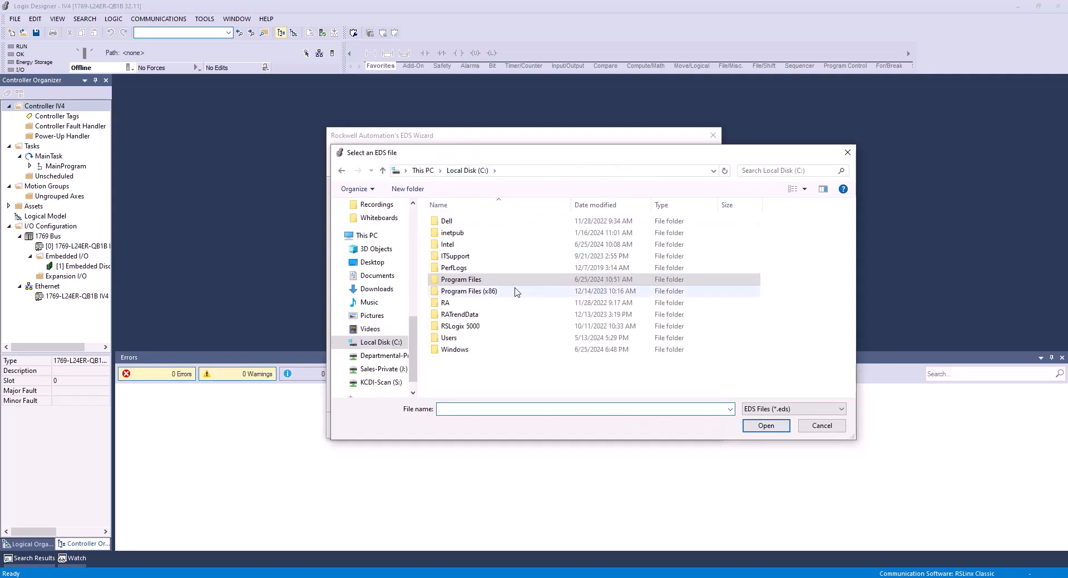
{"action": "double_click", "coordinate": [508, 281]}
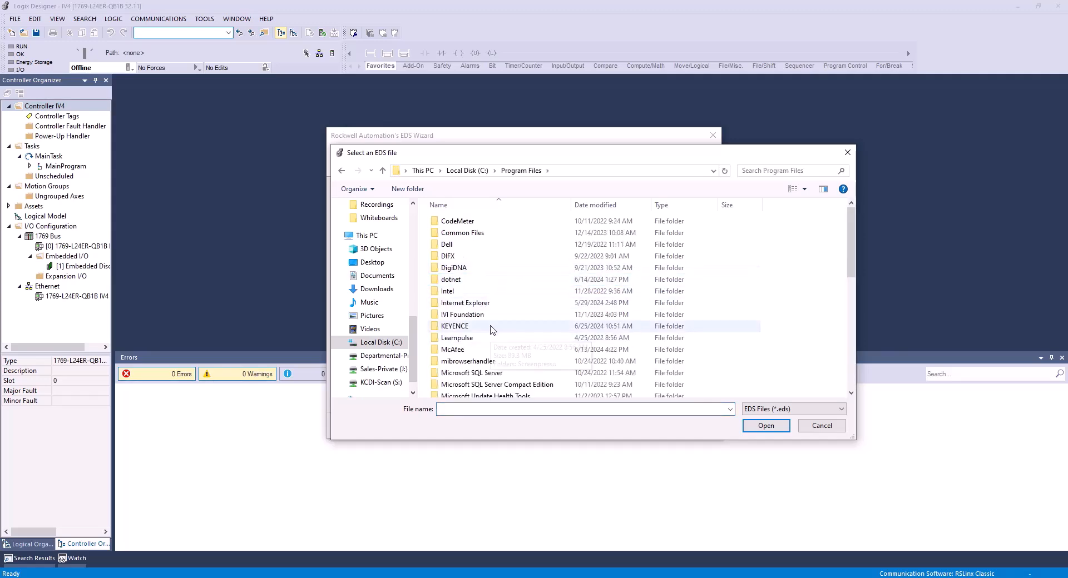
{"action": "left_click", "coordinate": [492, 329]}
{"action": "double_click", "coordinate": [491, 327]}
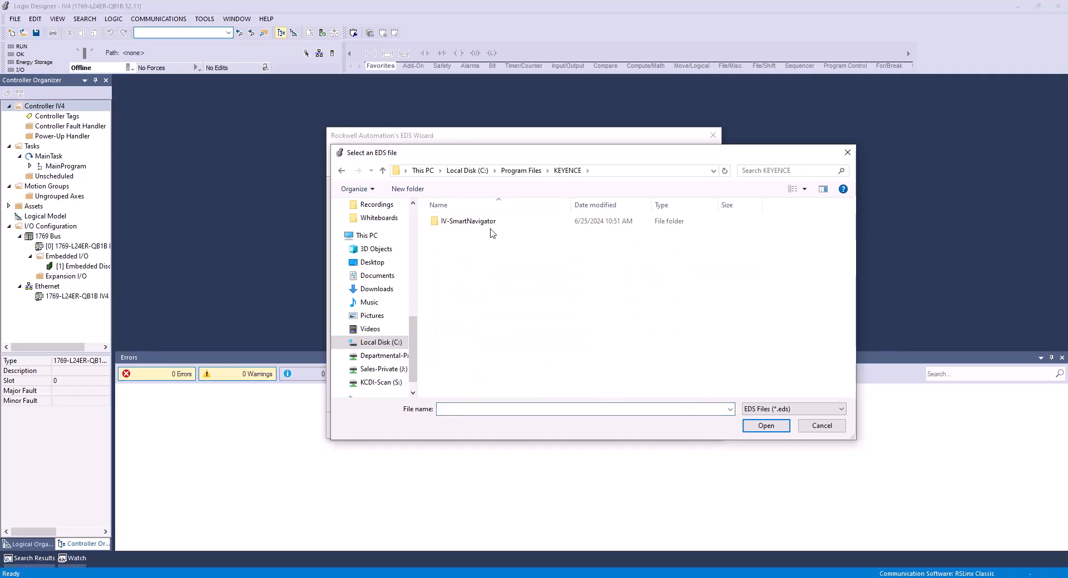
{"action": "double_click", "coordinate": [489, 222]}
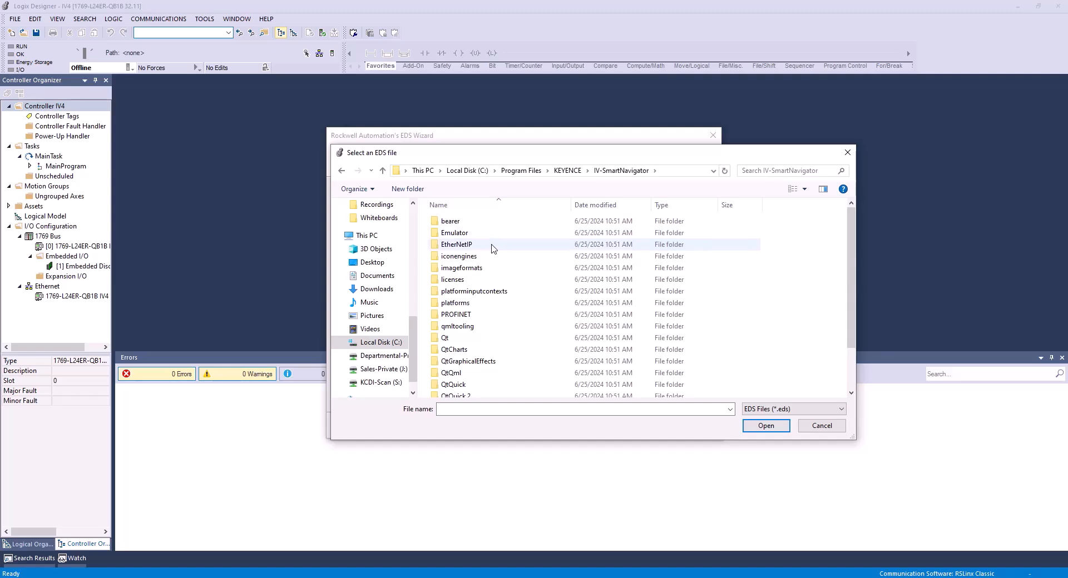
{"action": "double_click", "coordinate": [490, 245]}
{"action": "left_click", "coordinate": [507, 222]}
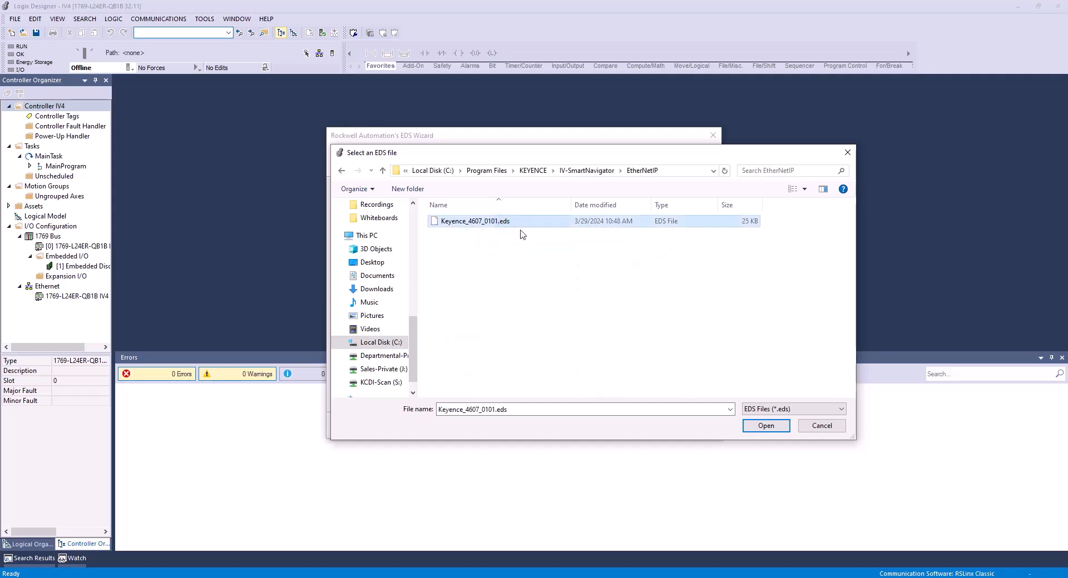
{"action": "left_click", "coordinate": [756, 428]}
Run the installation test on the EDS file, register the IV4 Series device and finish the wizard.
{"action": "left_click", "coordinate": [658, 426]}
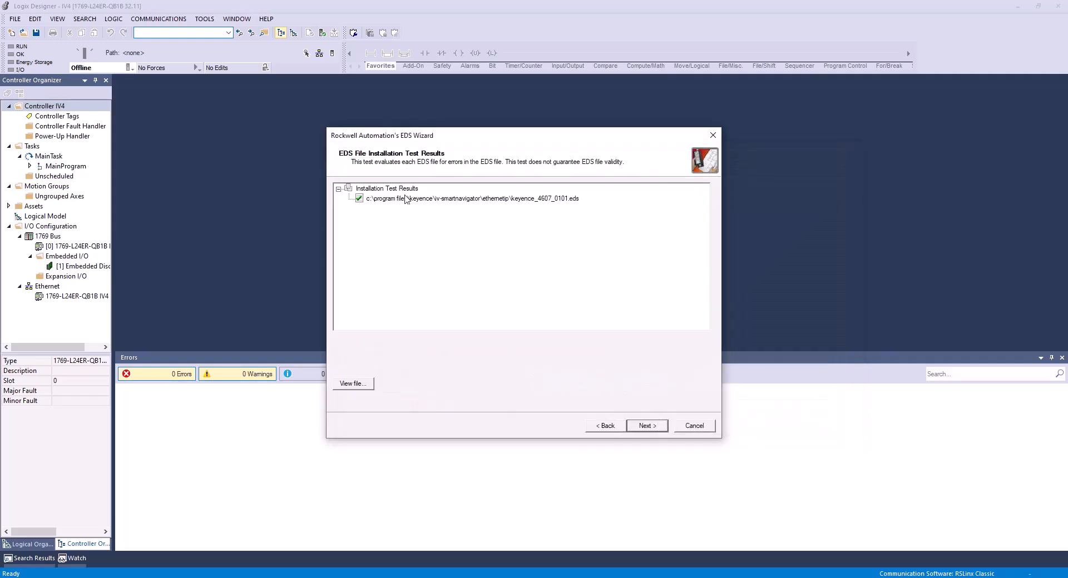
{"action": "left_click", "coordinate": [655, 427]}
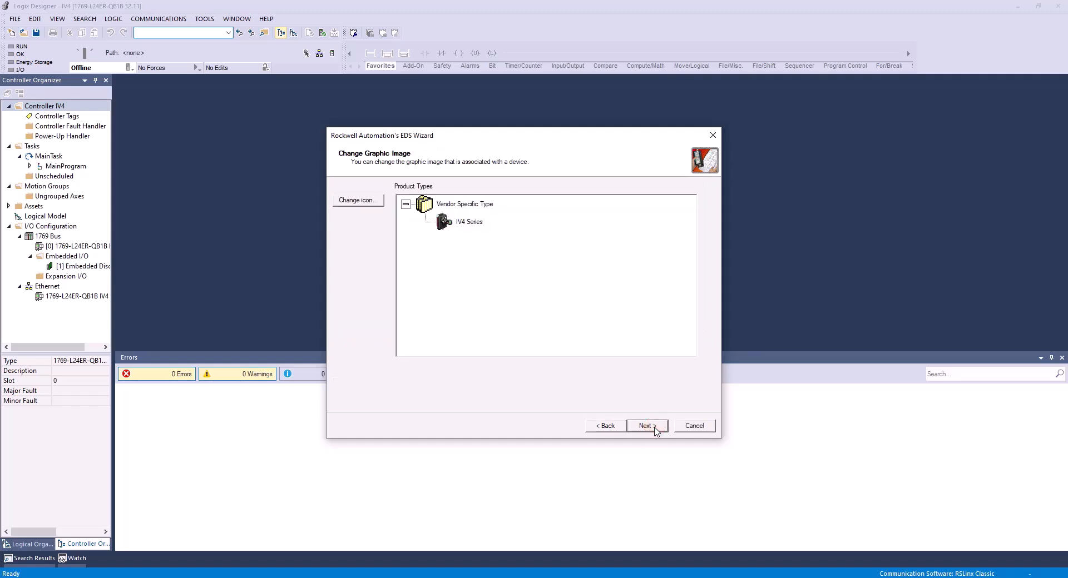
{"action": "left_click", "coordinate": [654, 427]}
{"action": "left_click", "coordinate": [654, 427]}
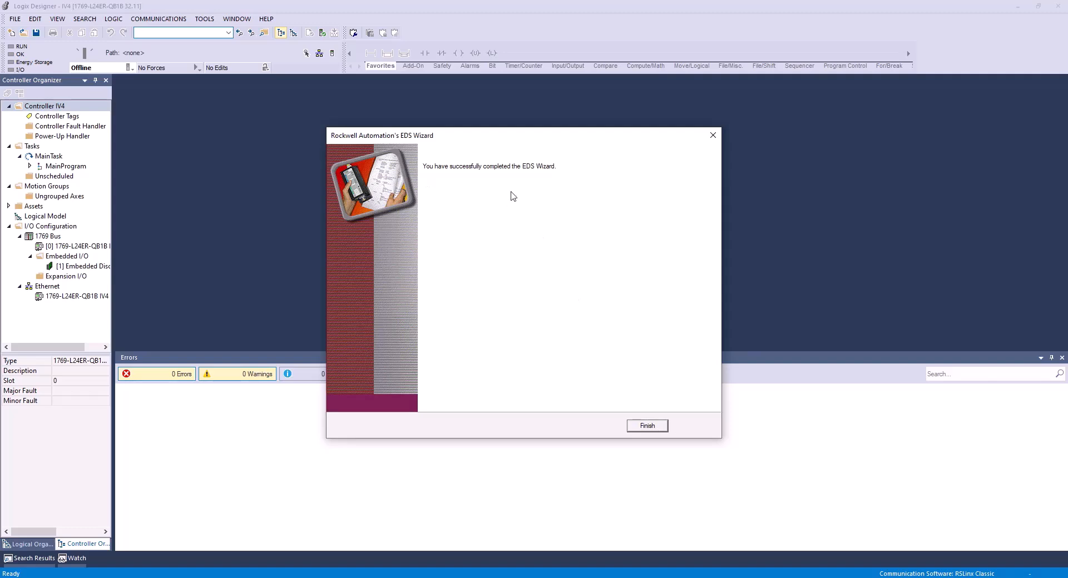
{"action": "left_click", "coordinate": [646, 434]}
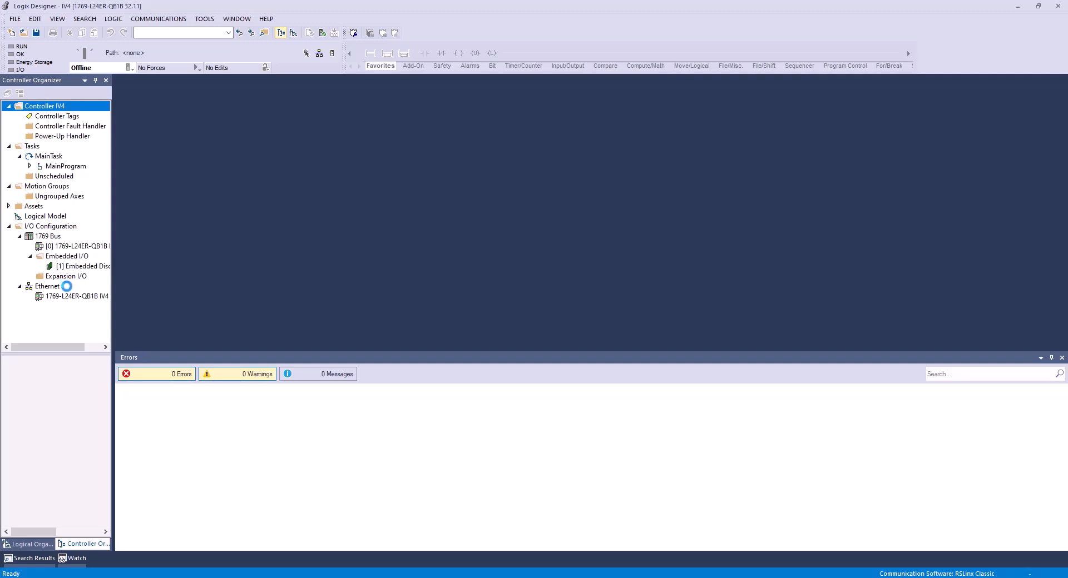
Add an IV4 Series module from the catalog to the Ethernet network and name it IV4.
{"action": "right_click", "coordinate": [67, 287]}
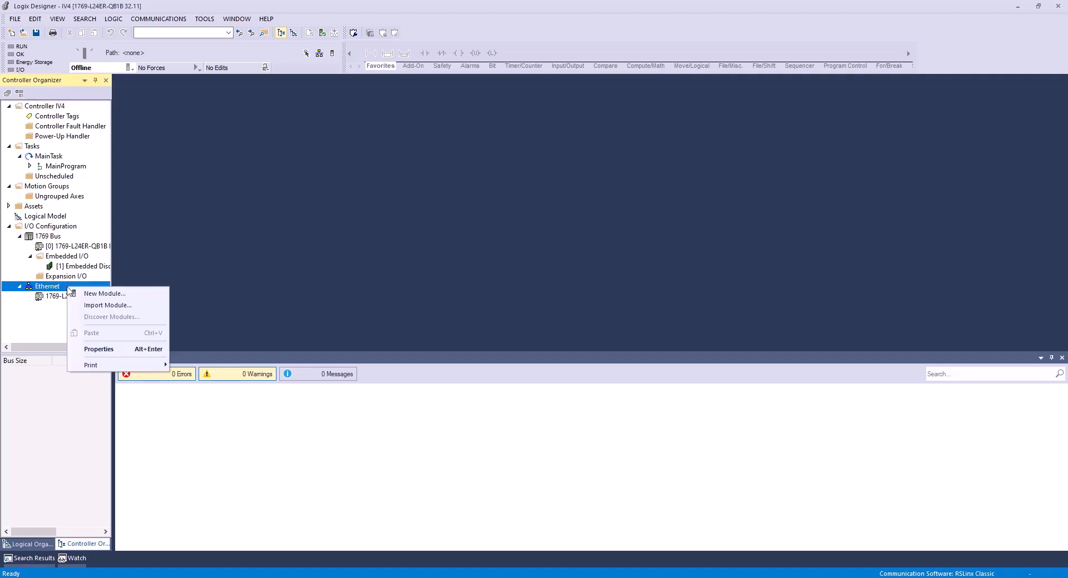
{"action": "left_click", "coordinate": [100, 295]}
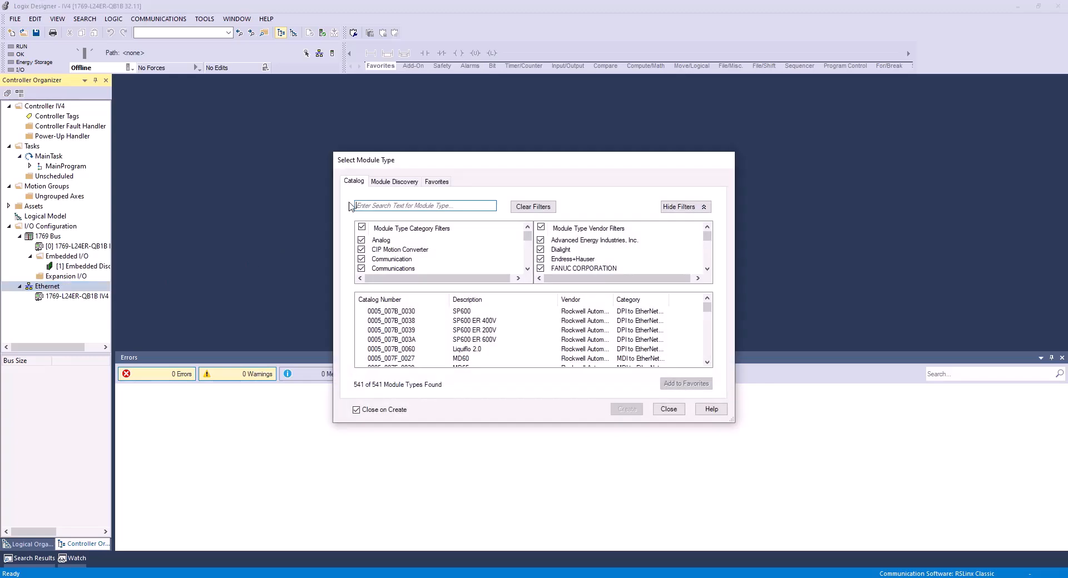
{"action": "type", "text": "iv4"}
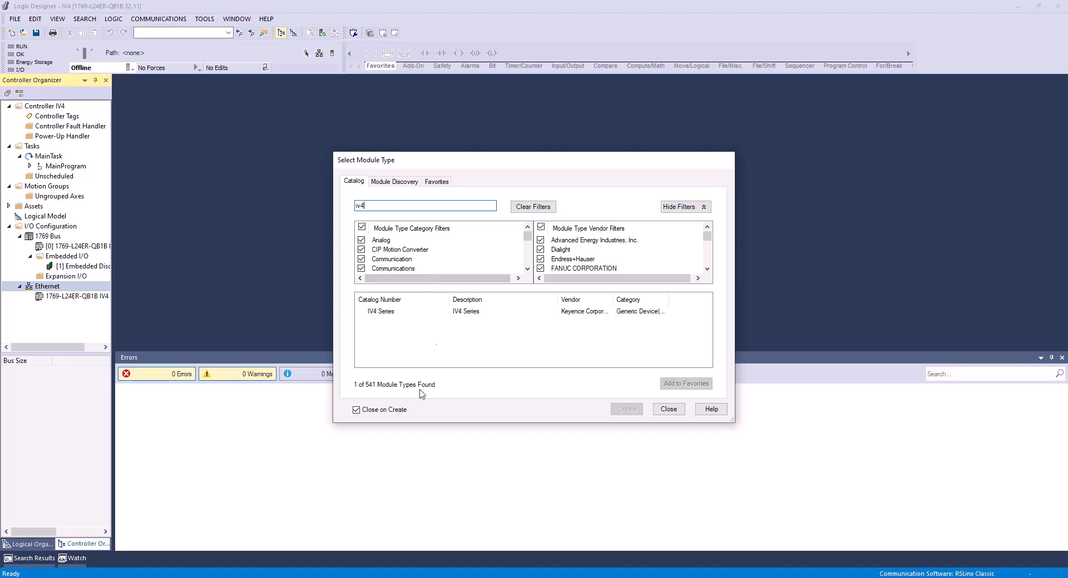
{"action": "left_click", "coordinate": [404, 313]}
{"action": "left_click", "coordinate": [627, 409]}
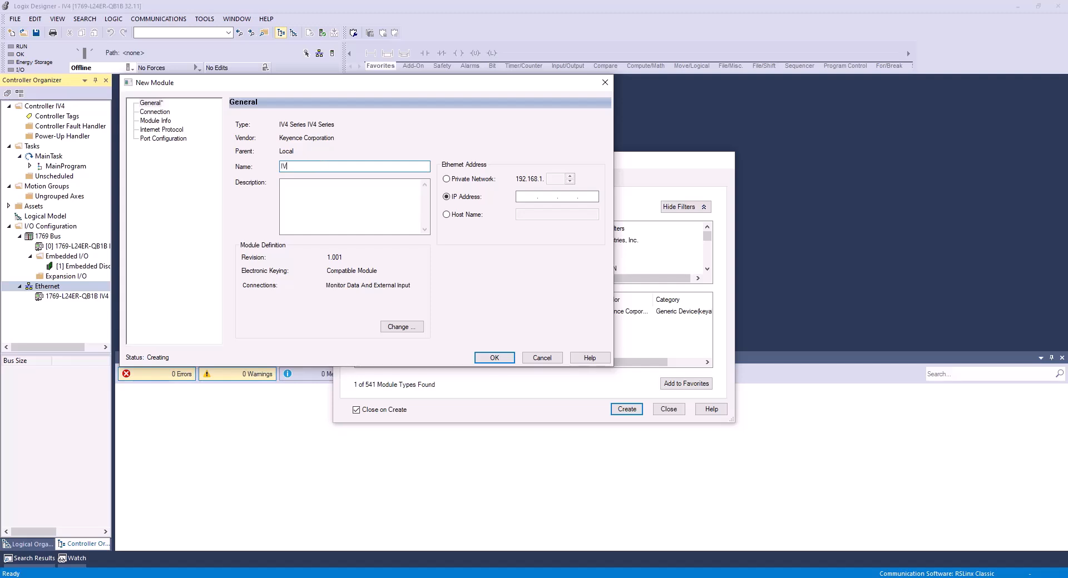
{"action": "type", "text": "4"}
{"action": "left_click_drag", "start_coordinate": [306, 168], "coordinate": [282, 164]}
{"action": "left_click", "coordinate": [282, 163]}
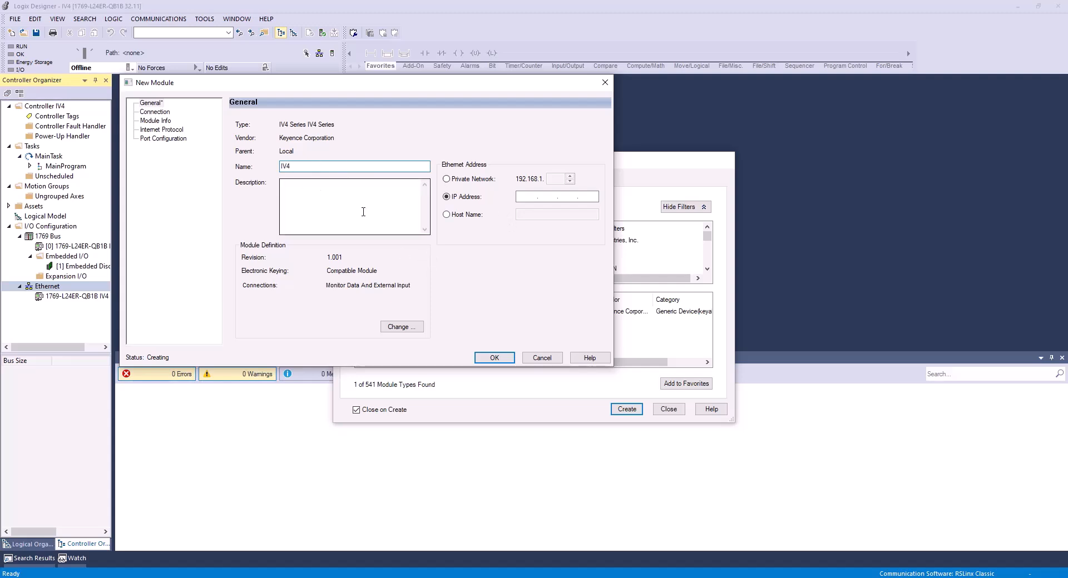
Change the IV4 module definition so the Monitor Data And External Input connection uses the INT data type.
{"action": "left_click", "coordinate": [406, 329]}
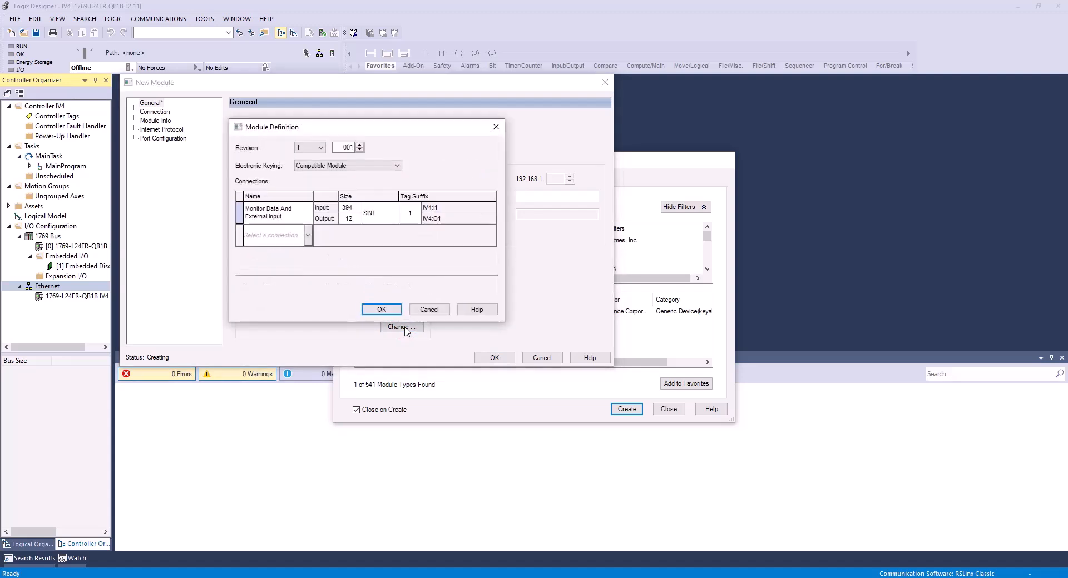
{"action": "left_click", "coordinate": [289, 217]}
{"action": "left_click", "coordinate": [345, 243]}
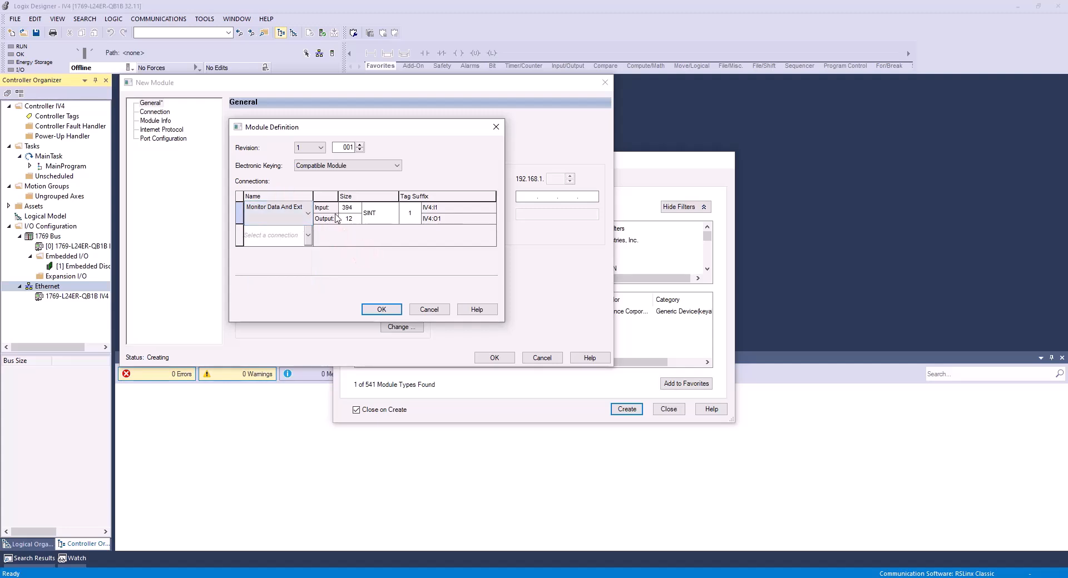
{"action": "left_click", "coordinate": [375, 216]}
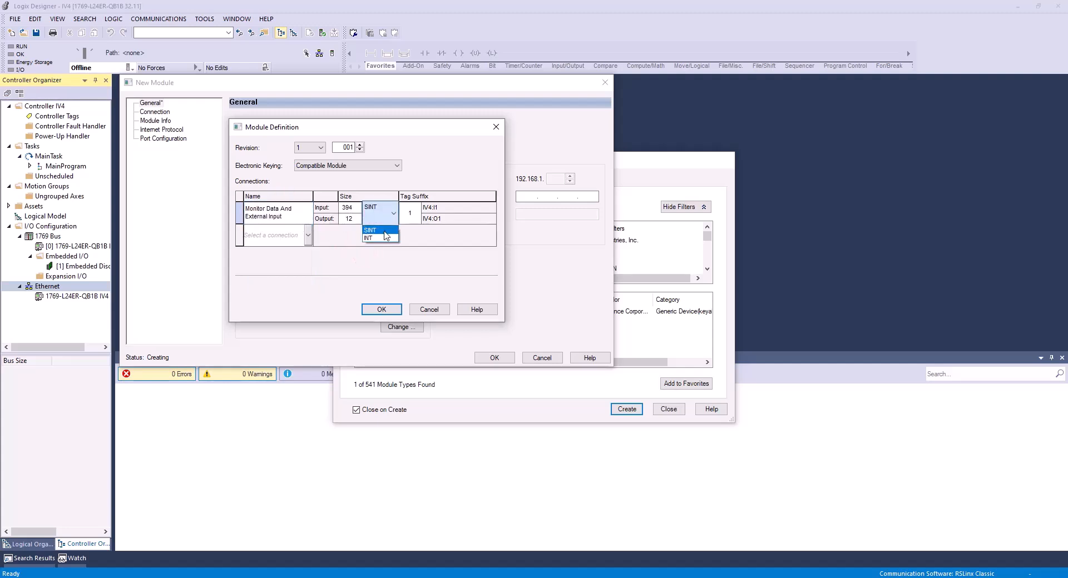
{"action": "left_click", "coordinate": [381, 238]}
{"action": "left_click", "coordinate": [384, 309]}
{"action": "left_click", "coordinate": [496, 319]}
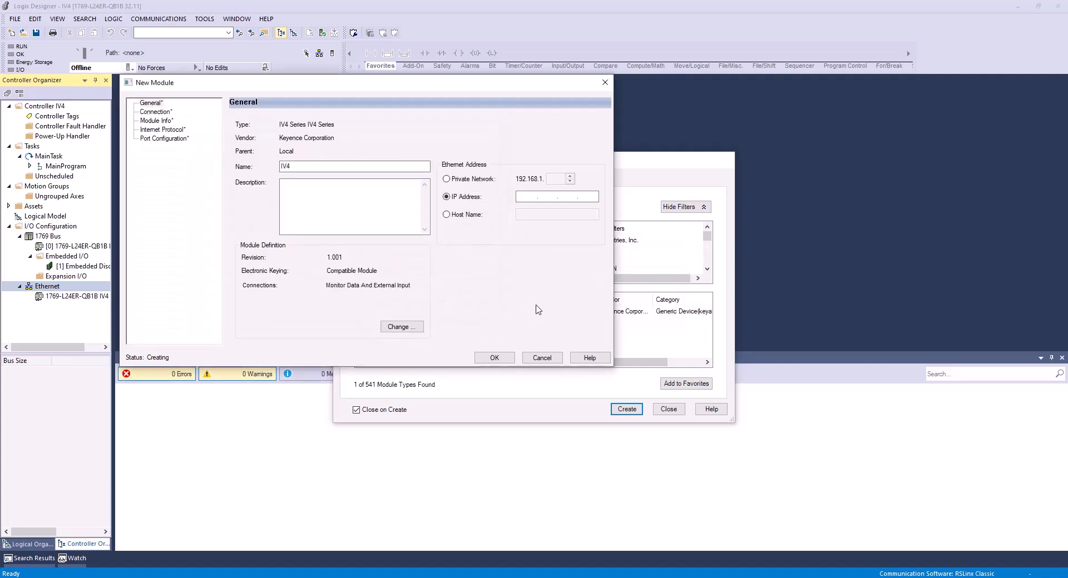
Switch to IV Smart Navigator, stop the running sensor and open its advanced network settings to check the IP address.
{"action": "left_click", "coordinate": [526, 196]}
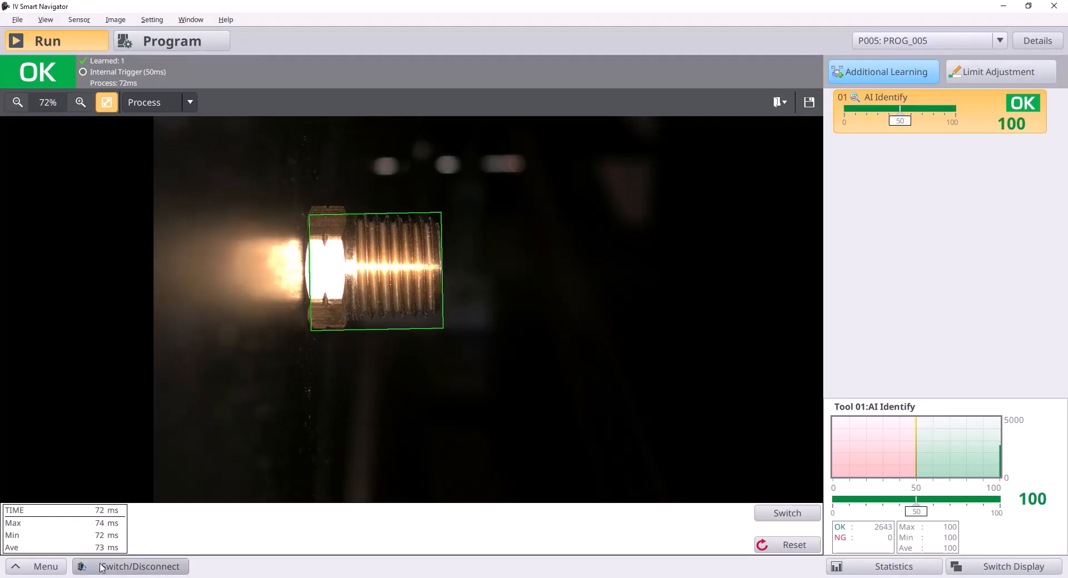
{"action": "left_click", "coordinate": [33, 566]}
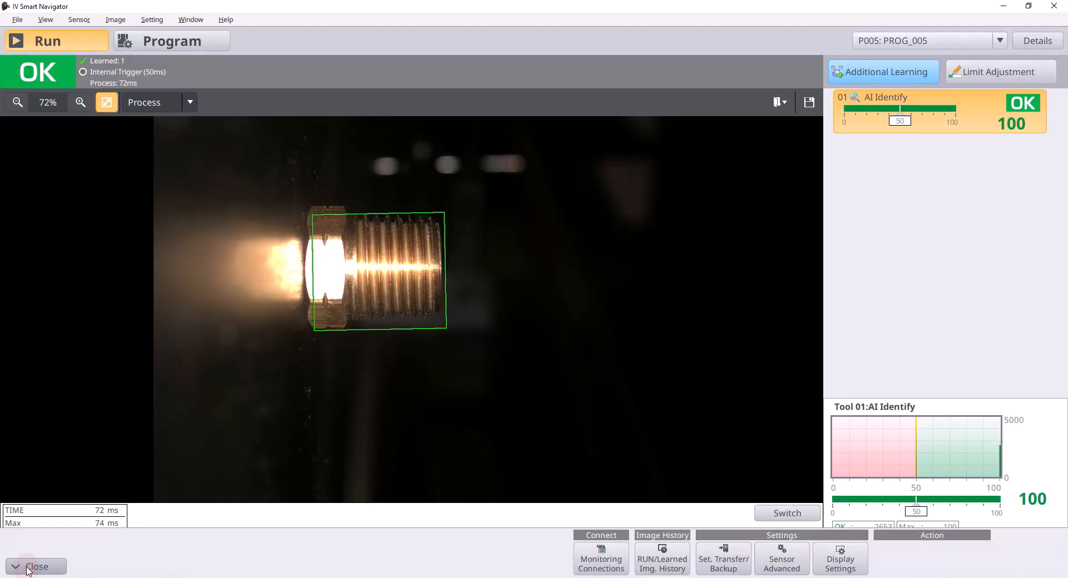
{"action": "left_click", "coordinate": [786, 555]}
{"action": "left_click", "coordinate": [784, 439]}
{"action": "left_click", "coordinate": [190, 49]}
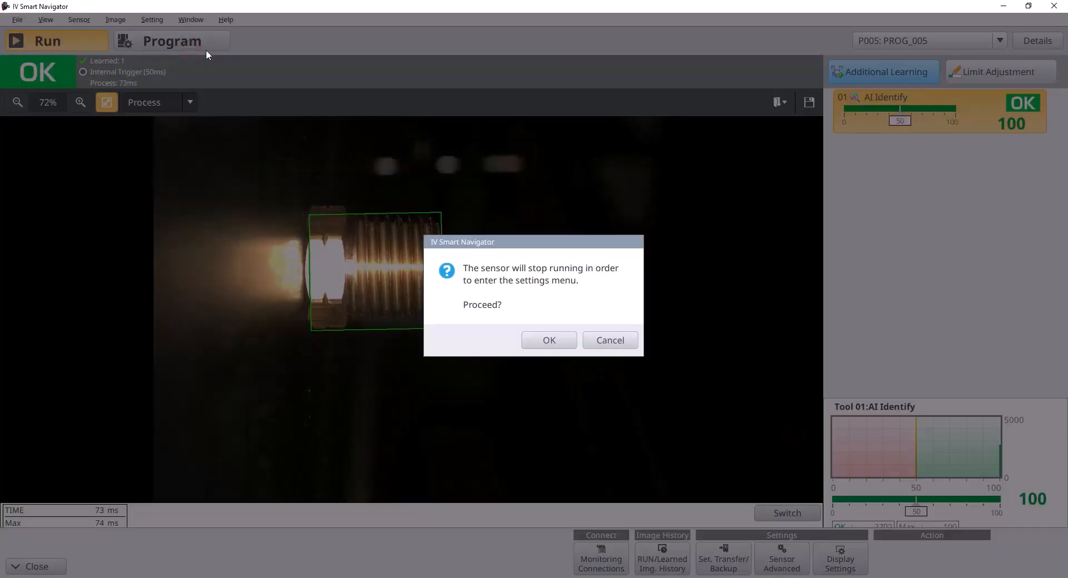
{"action": "left_click", "coordinate": [547, 338]}
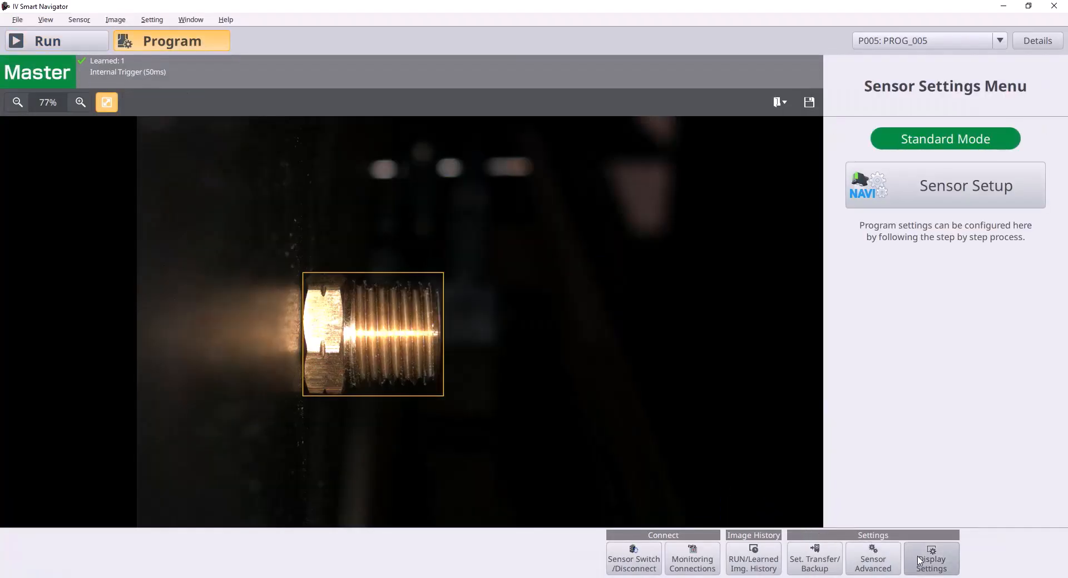
{"action": "left_click", "coordinate": [895, 562]}
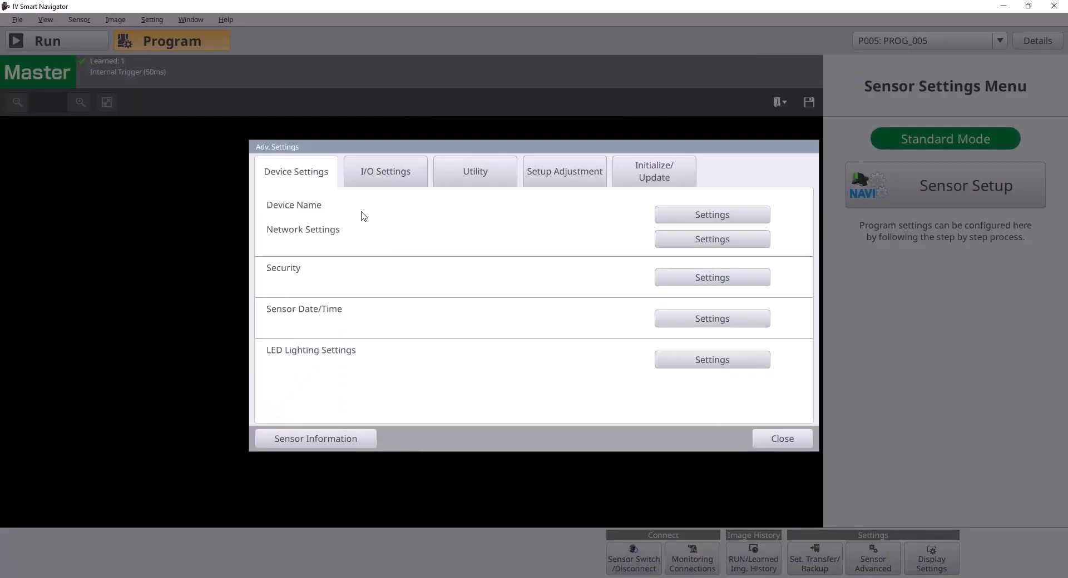
{"action": "left_click", "coordinate": [674, 245]}
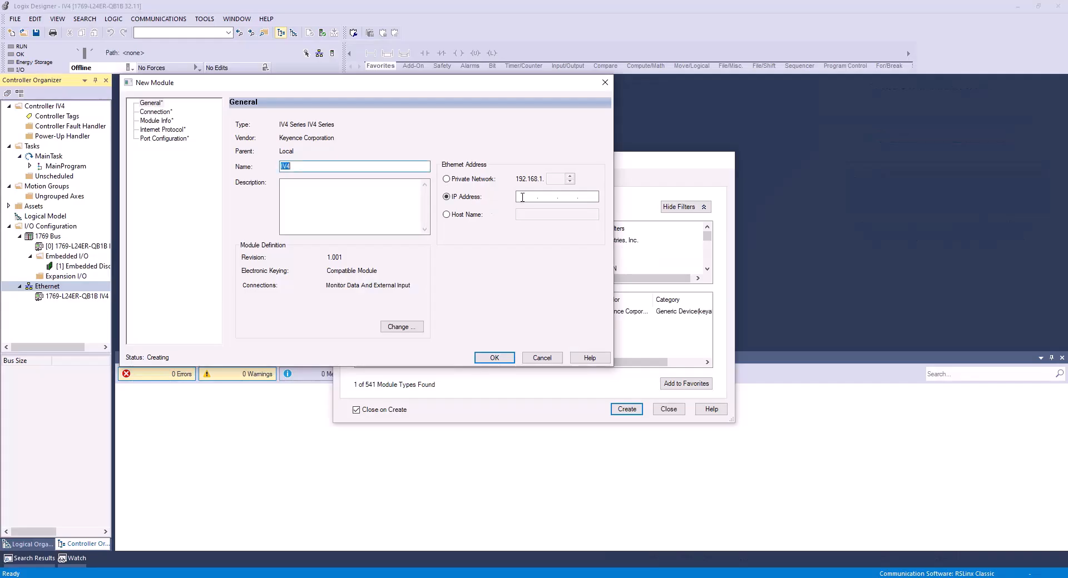
Return to Logix Designer, set the IV4 module's IP address to 172.19.102.51 and create the module.
{"action": "left_click", "coordinate": [523, 197]}
{"action": "type", "text": "172 . 19 "}
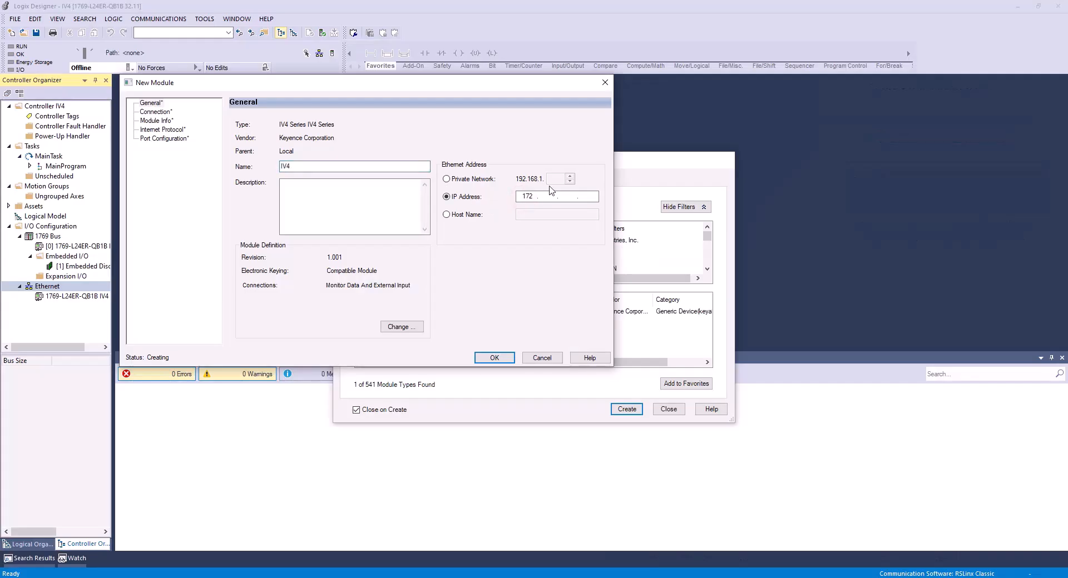
{"action": "type", "text": ". 1"}
{"action": "left_click", "coordinate": [494, 358]}
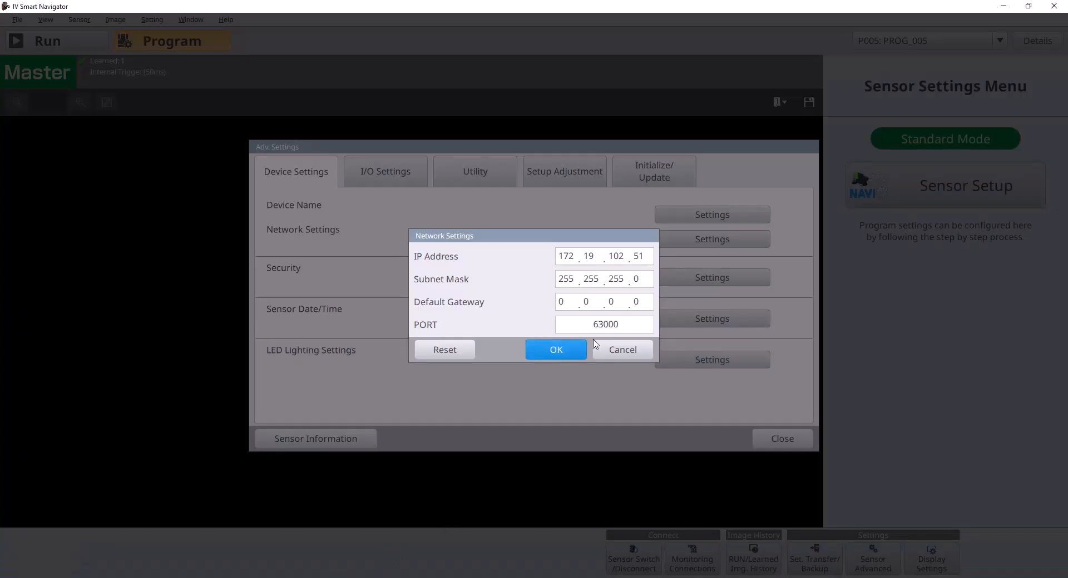
Switch to IV Smart Navigator, confirm the network settings, close the advanced settings, return the sensor to Run mode and minimize the window.
{"action": "left_click", "coordinate": [574, 353]}
{"action": "left_click", "coordinate": [764, 439]}
{"action": "left_click", "coordinate": [78, 42]}
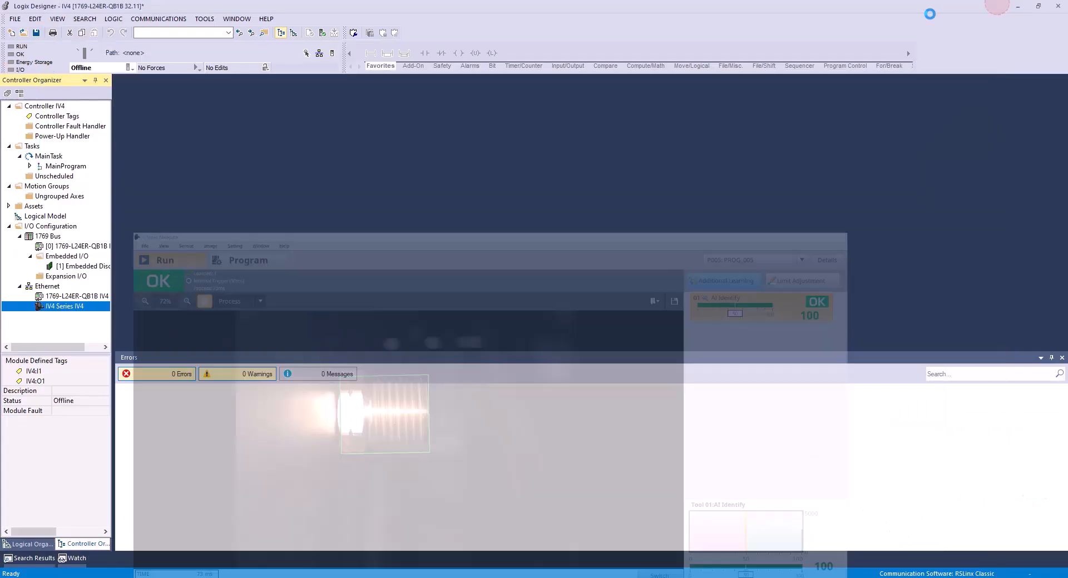
{"action": "left_click", "coordinate": [1004, 6]}
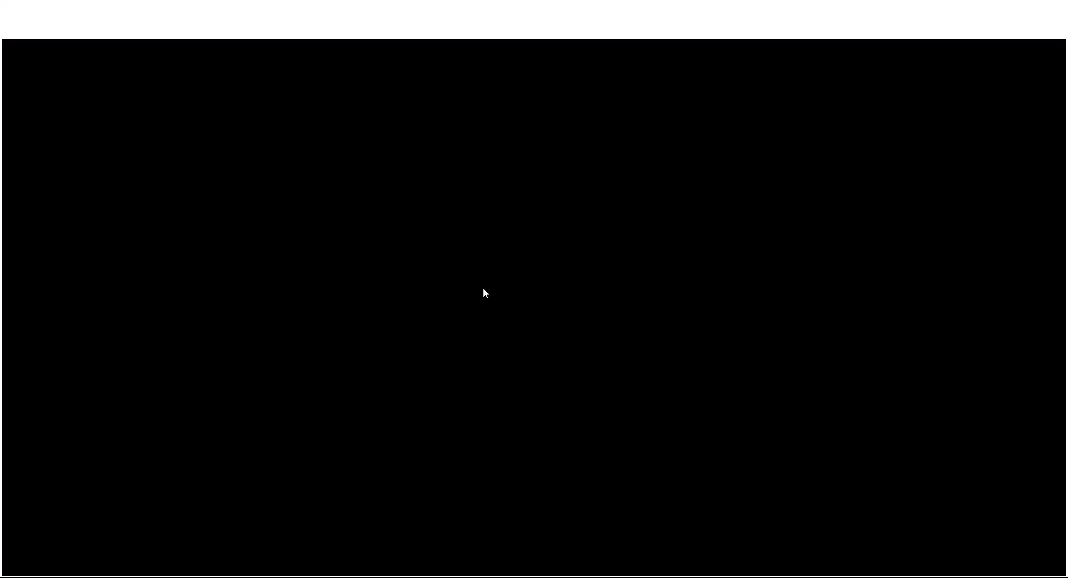
Go to keyence.com in the web browser and open the IV4 series Vision Sensor with Built-in AI product page.
{"action": "left_click", "coordinate": [376, 30]}
{"action": "type", "text": "keye"}
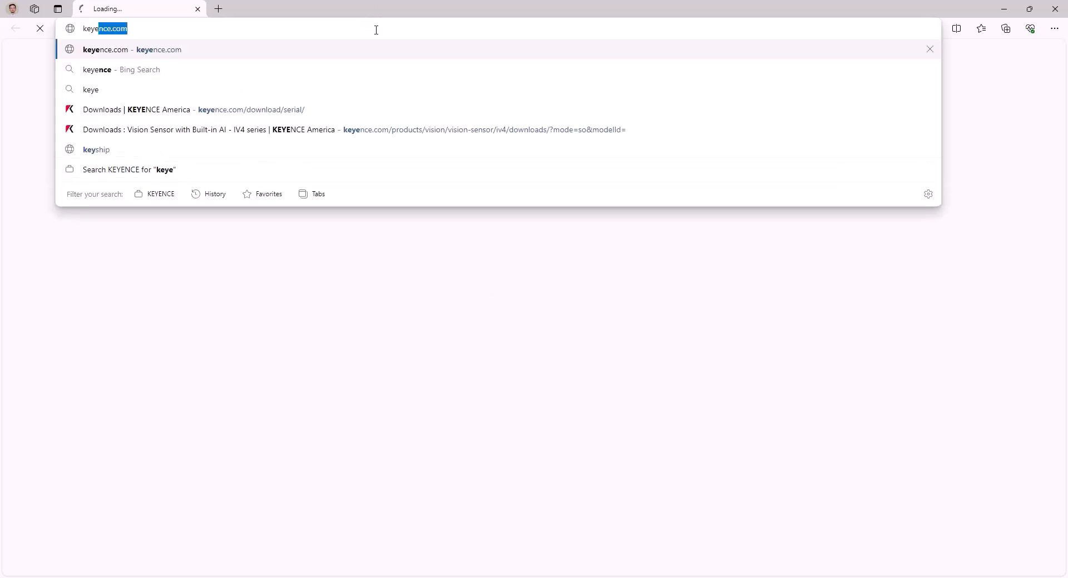
{"action": "key", "text": "Return"}
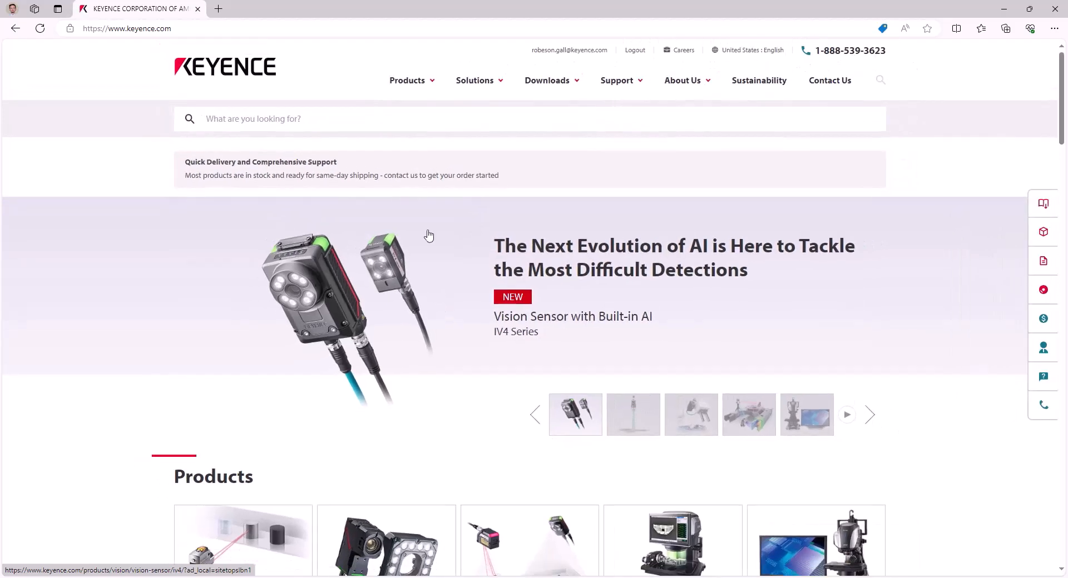
{"action": "left_click", "coordinate": [340, 121]}
{"action": "type", "text": "iv4"}
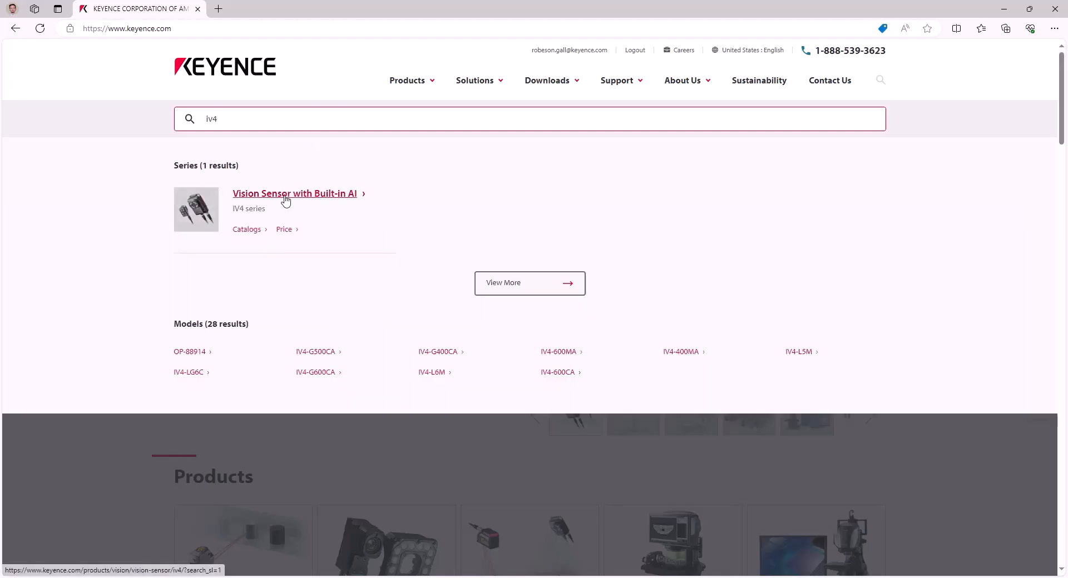
{"action": "left_click", "coordinate": [286, 199]}
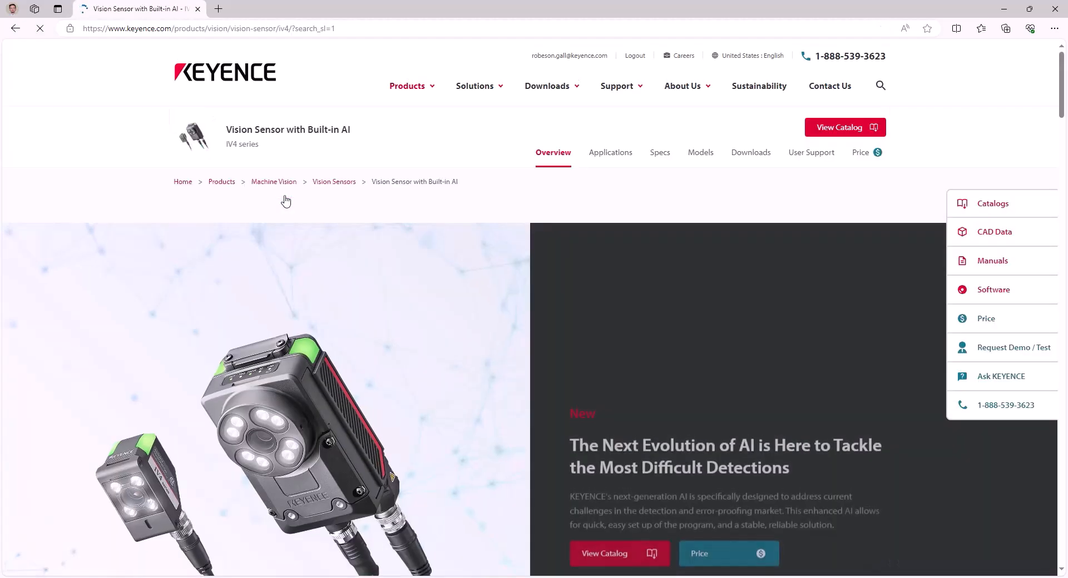
Open the IV4 series software downloads, locate the Rockwell EtherNet/IP tag file and minimize the browser.
{"action": "left_click", "coordinate": [752, 153]}
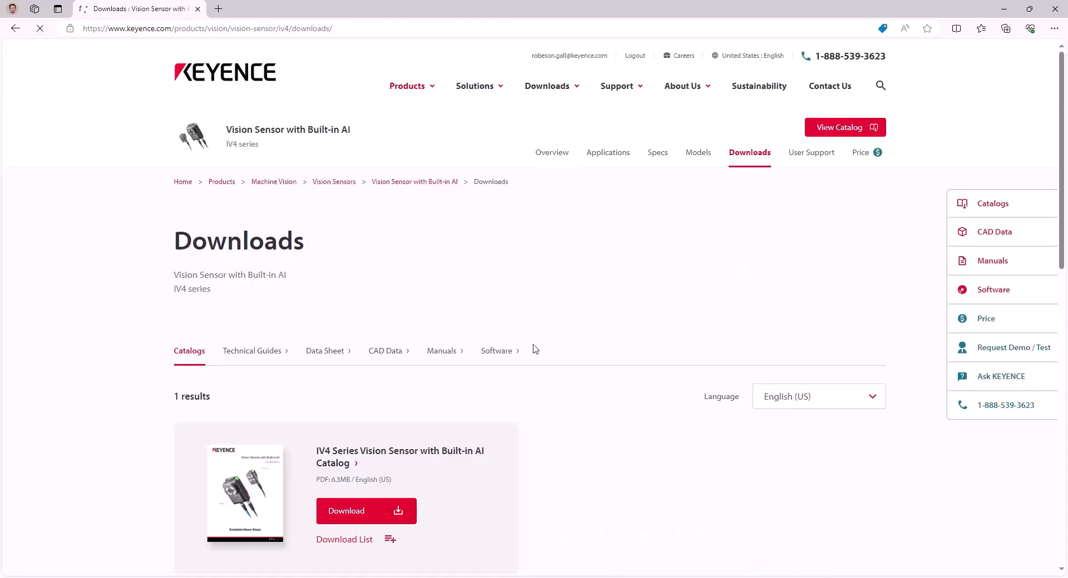
{"action": "left_click", "coordinate": [513, 354]}
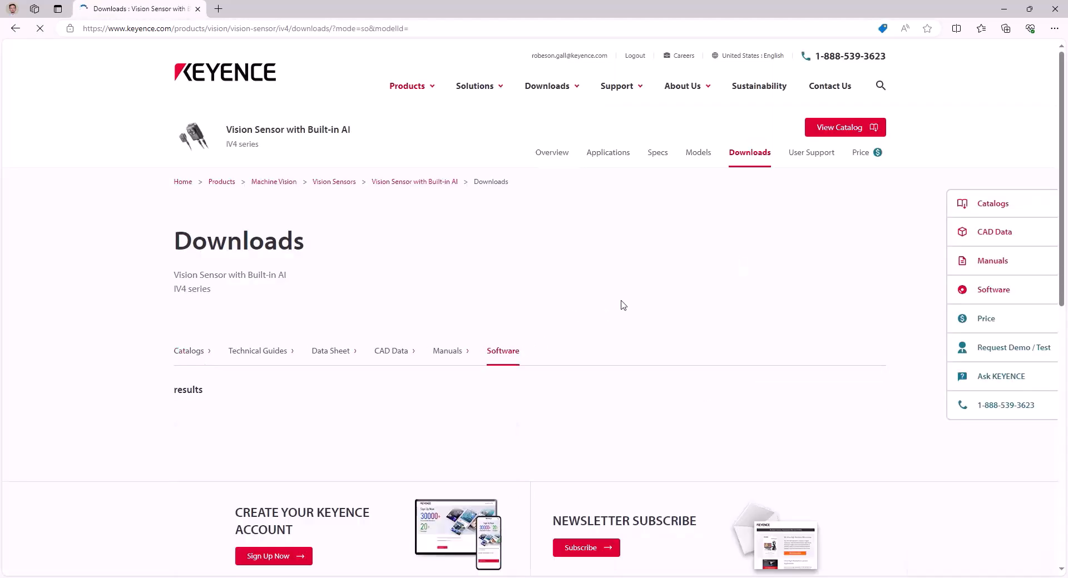
{"action": "scroll", "coordinate": [623, 305], "scroll_direction": "down", "scroll_amount": 9}
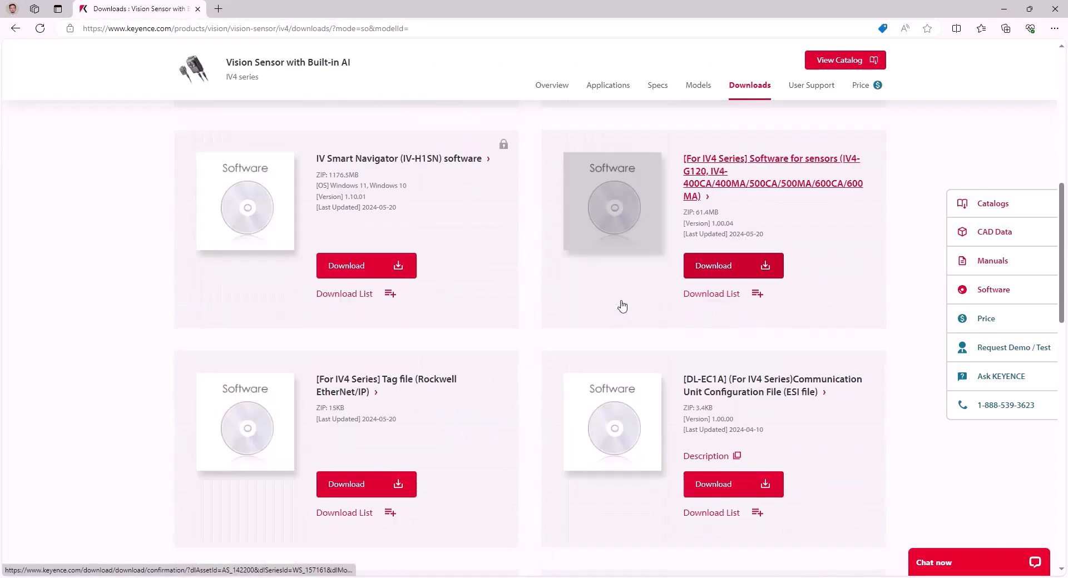
{"action": "scroll", "coordinate": [621, 305], "scroll_direction": "down", "scroll_amount": 2}
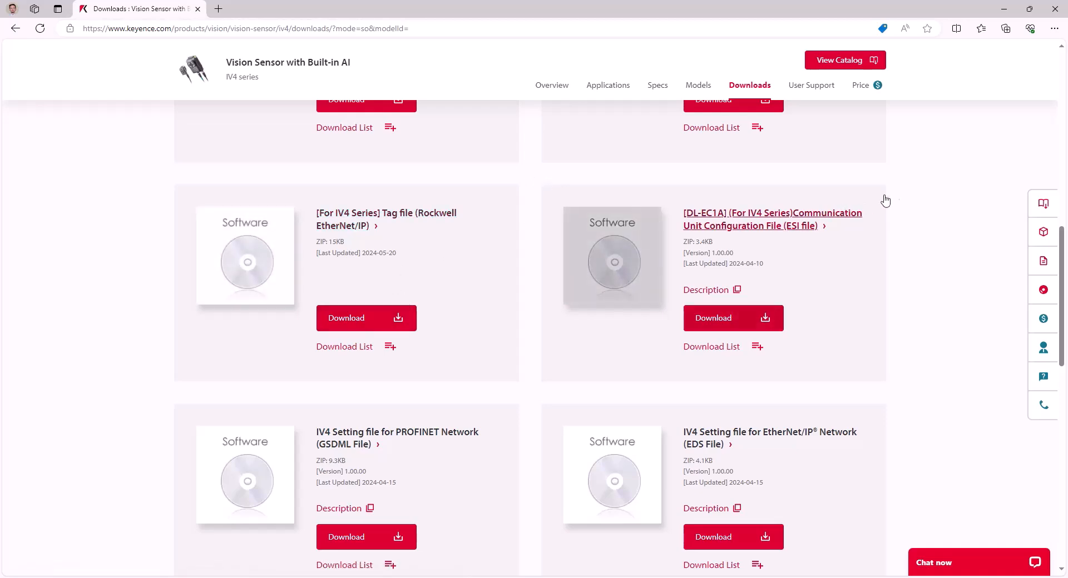
{"action": "scroll", "coordinate": [912, 197], "scroll_direction": "up", "scroll_amount": 2}
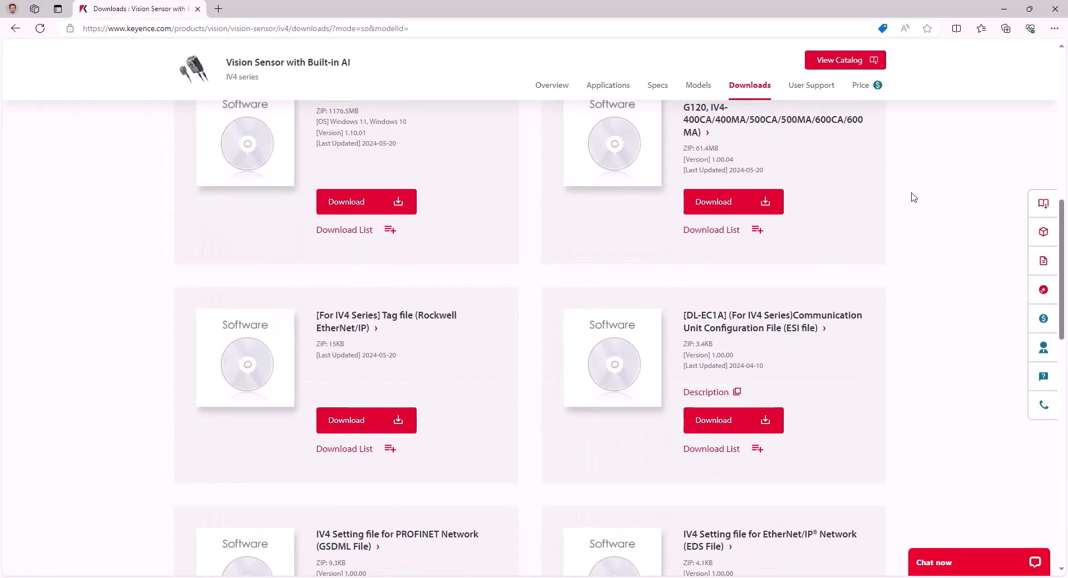
{"action": "scroll", "coordinate": [912, 198], "scroll_direction": "up", "scroll_amount": 8}
{"action": "scroll", "coordinate": [912, 198], "scroll_direction": "down", "scroll_amount": 10}
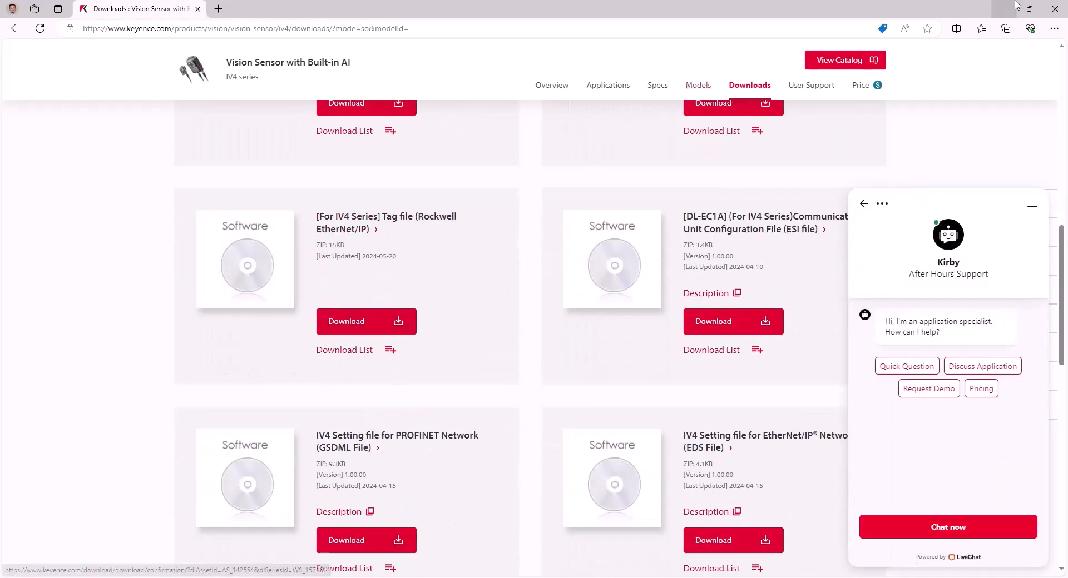
{"action": "left_click", "coordinate": [1007, 7]}
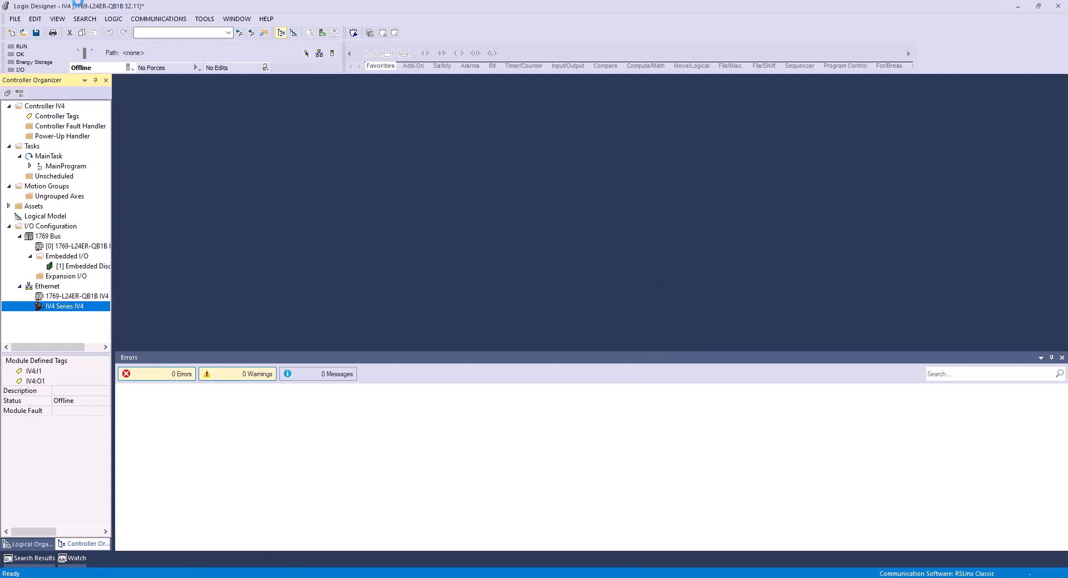
Import tags and logic comments into the Logix Designer project from IV4-1.1-Default-Mode-Tags-INT in the IV4_TAG_11000 folder.
{"action": "left_click", "coordinate": [204, 19]}
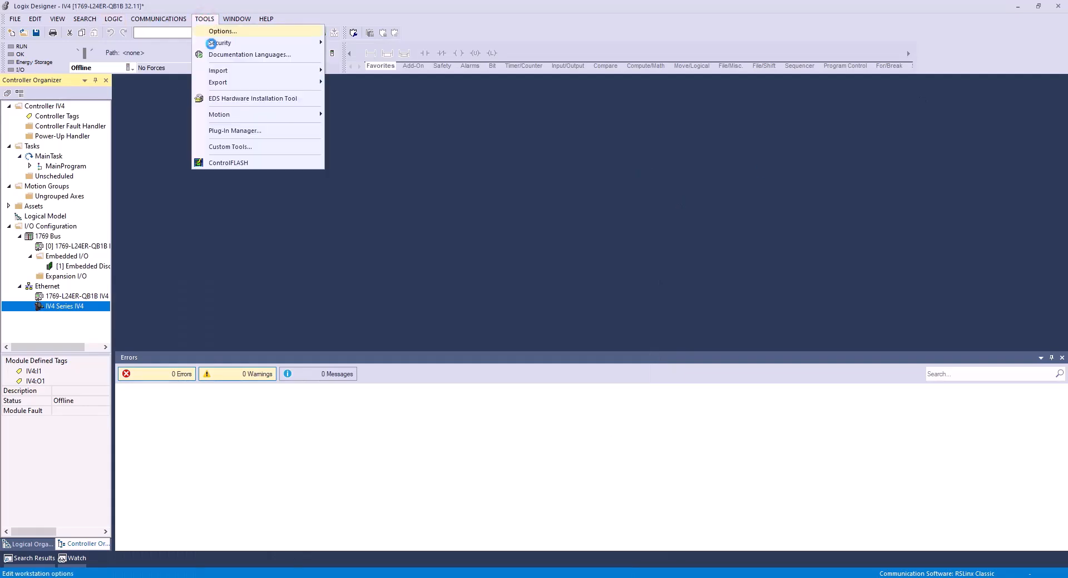
{"action": "mouse_move", "coordinate": [231, 72]}
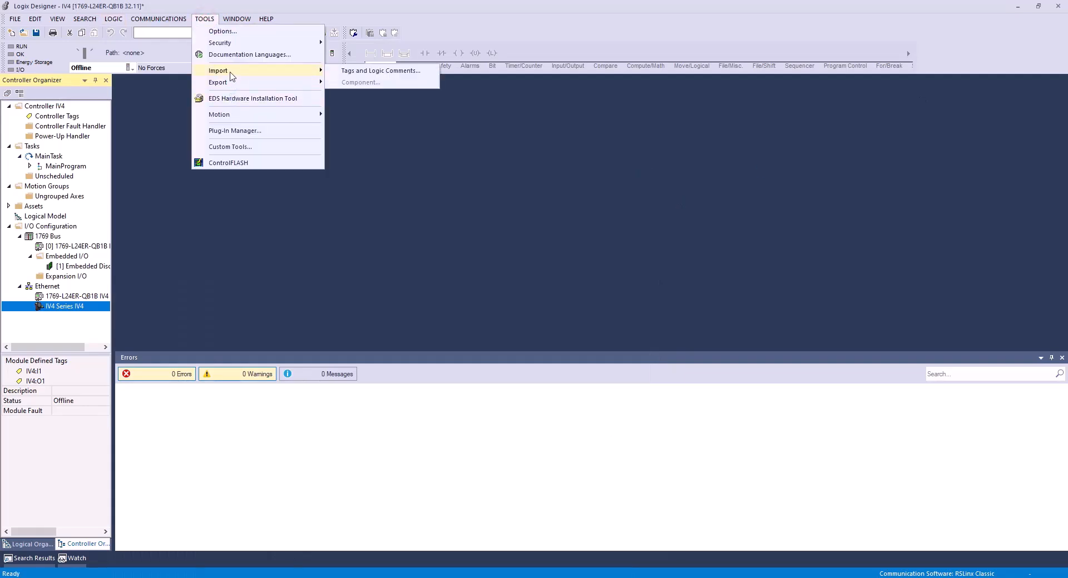
{"action": "left_click", "coordinate": [337, 71]}
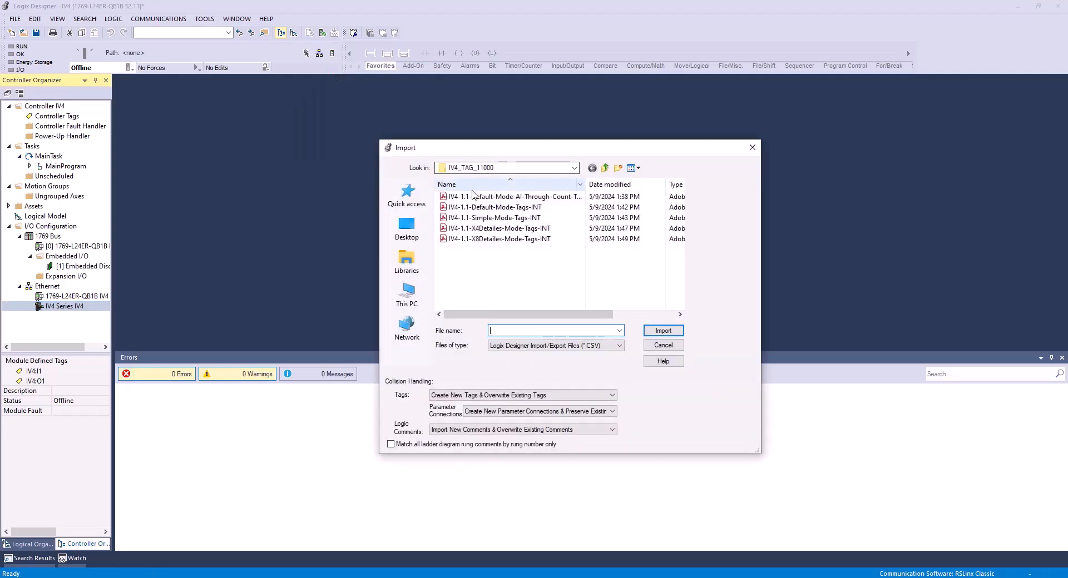
{"action": "left_click", "coordinate": [509, 207]}
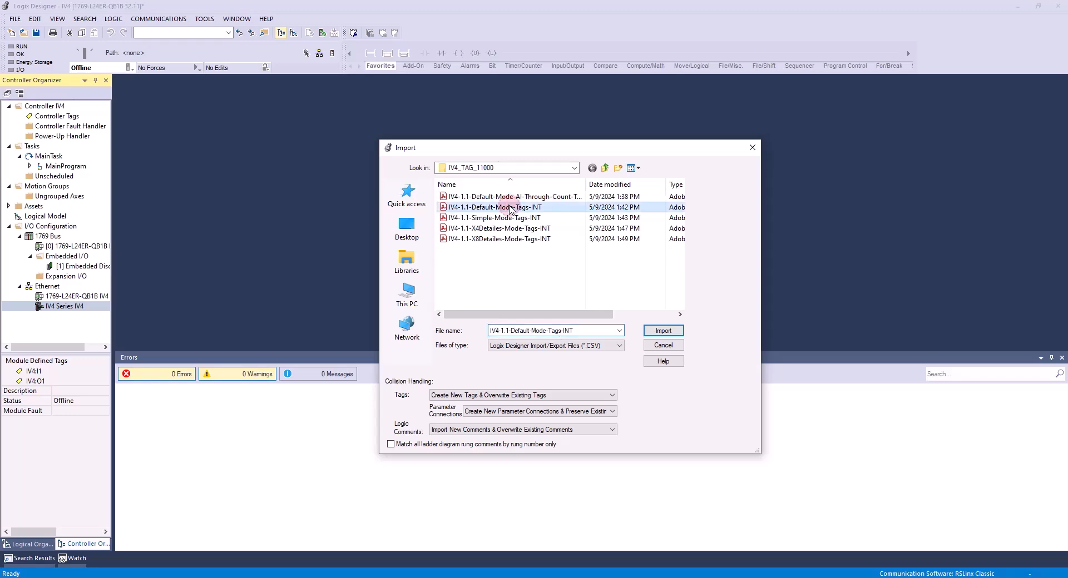
{"action": "left_click", "coordinate": [650, 336]}
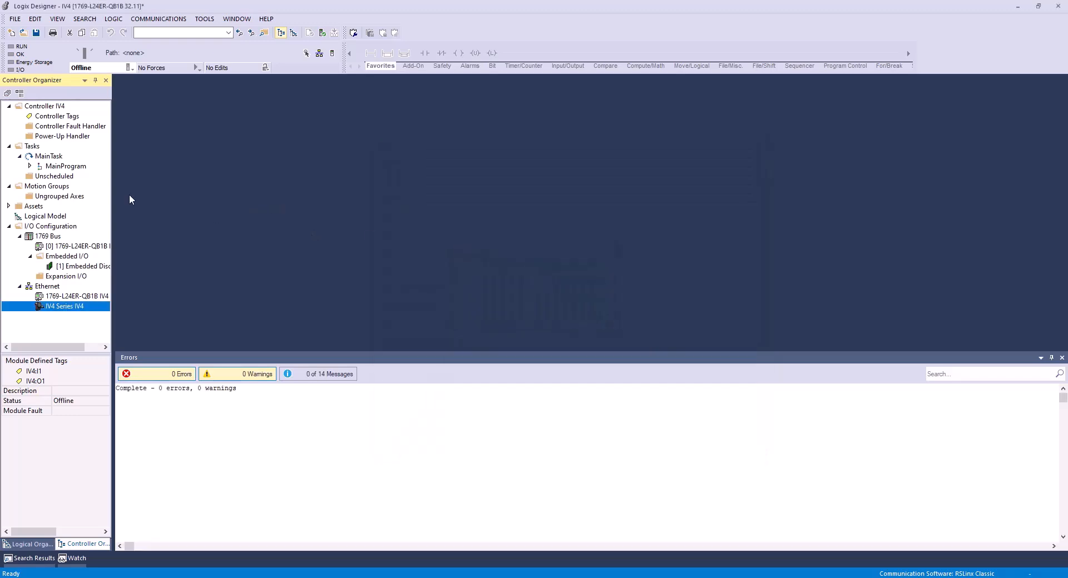
Open the controller tags and expand IV4:O1 down to the individual bits of IV4:O1.Data[0].
{"action": "double_click", "coordinate": [69, 117]}
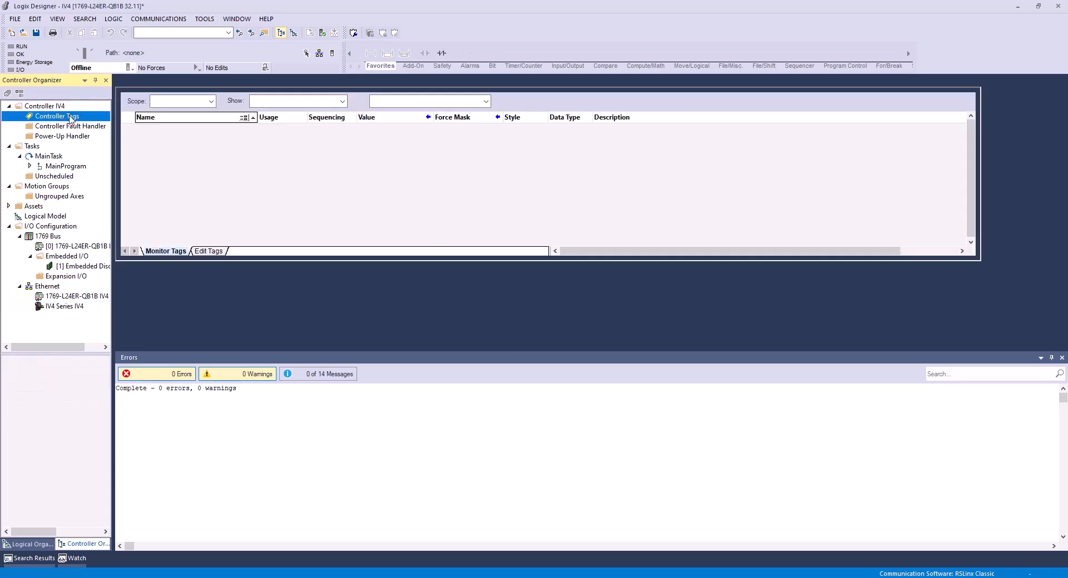
{"action": "left_click", "coordinate": [143, 137]}
{"action": "left_click", "coordinate": [134, 137]}
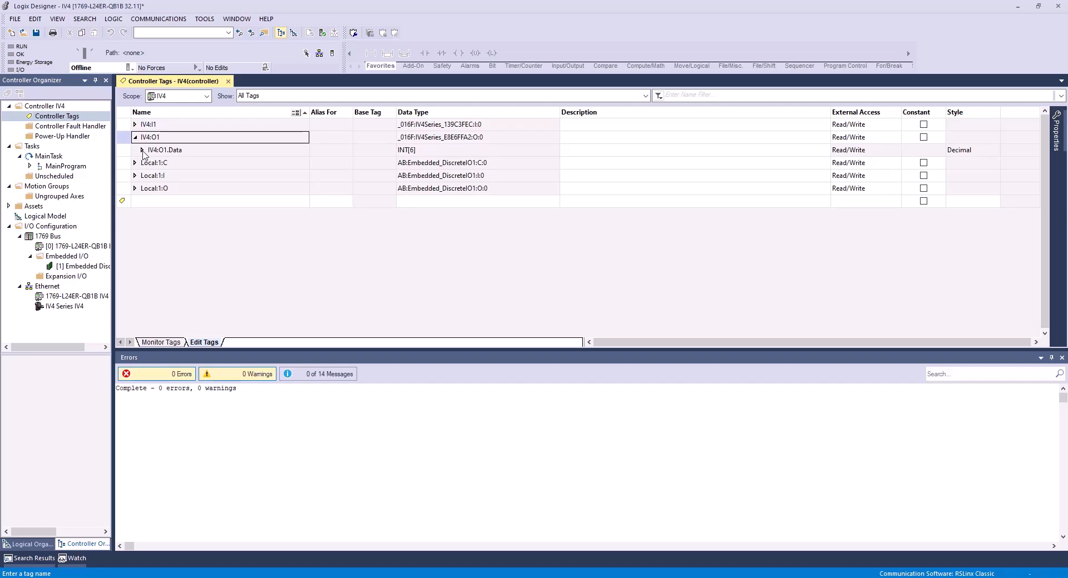
{"action": "left_click", "coordinate": [142, 151]}
{"action": "left_click", "coordinate": [149, 163]}
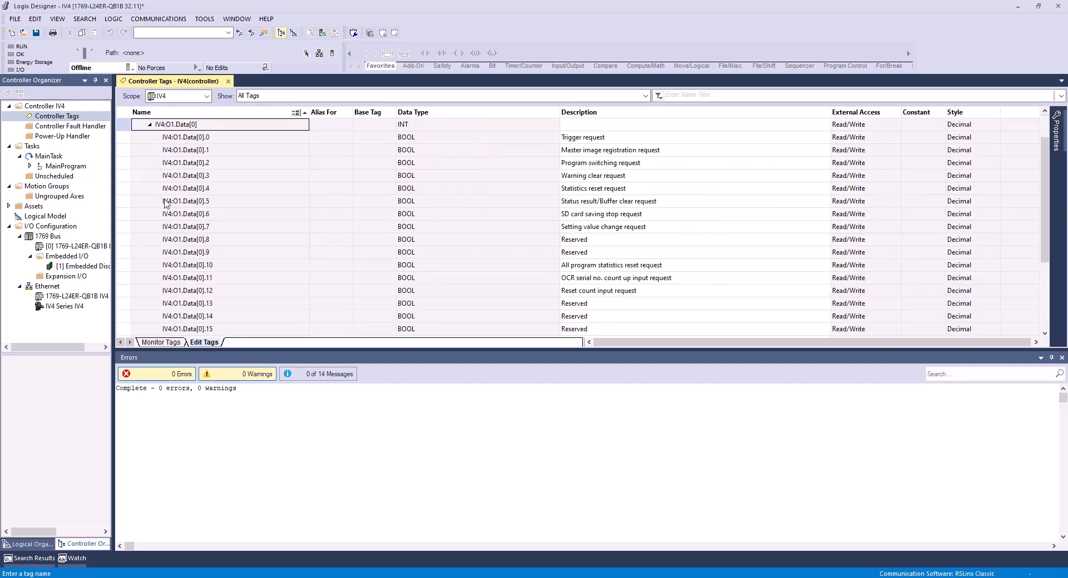
Examine the trigger request bit IV4:O1.Data[0].0 and expand the IV4:I1 input tag.
{"action": "left_click", "coordinate": [168, 136]}
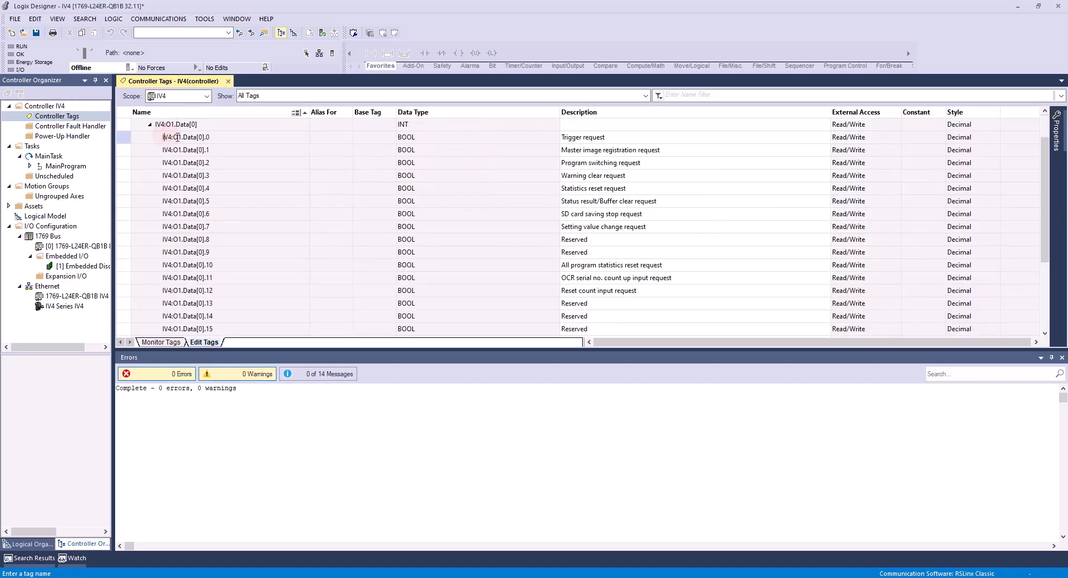
{"action": "left_click_drag", "start_coordinate": [170, 136], "coordinate": [191, 137]}
{"action": "left_click", "coordinate": [192, 138]}
{"action": "scroll", "coordinate": [168, 138], "scroll_direction": "up", "scroll_amount": 1}
{"action": "left_click", "coordinate": [135, 125]}
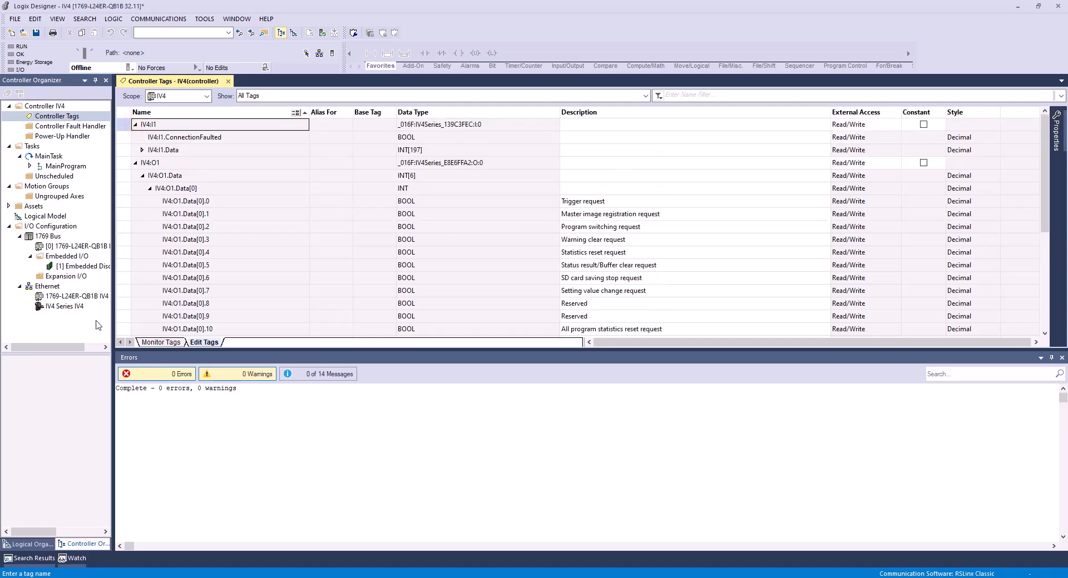
Expand the IV4:I1.Data input array and examine its element descriptions down to the Tool 1 matching rate and threshold tags.
{"action": "left_click", "coordinate": [69, 307]}
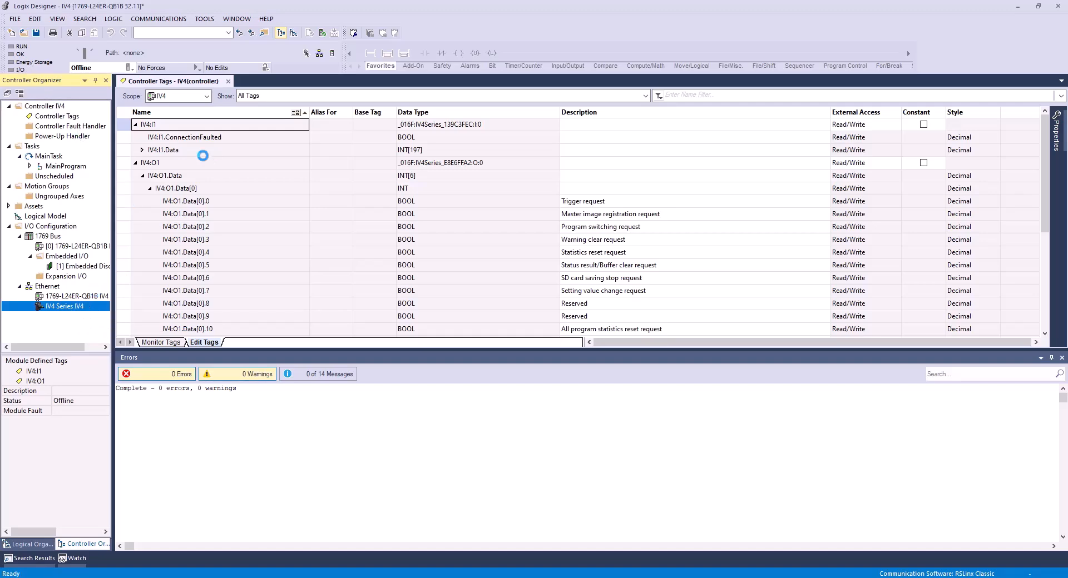
{"action": "left_click", "coordinate": [142, 150]}
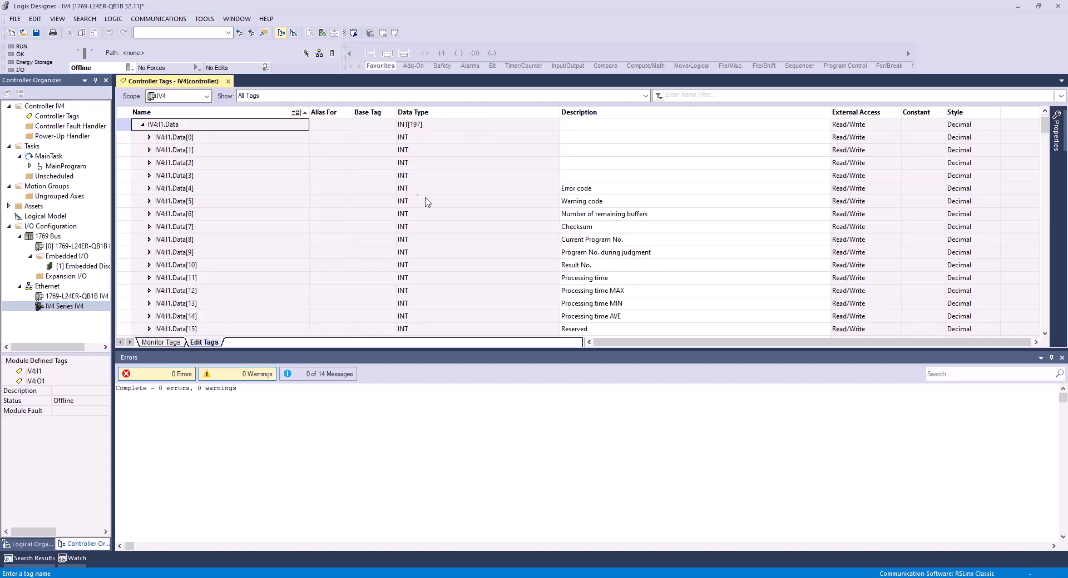
{"action": "scroll", "coordinate": [548, 210], "scroll_direction": "down", "scroll_amount": 10}
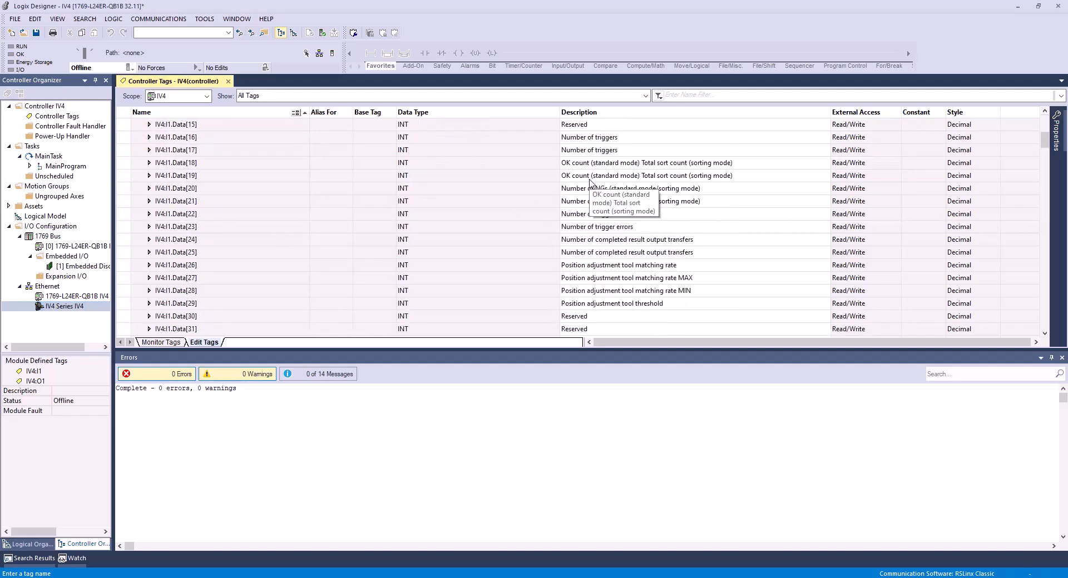
{"action": "scroll", "coordinate": [590, 181], "scroll_direction": "up", "scroll_amount": 5}
{"action": "scroll", "coordinate": [590, 182], "scroll_direction": "down", "scroll_amount": 3}
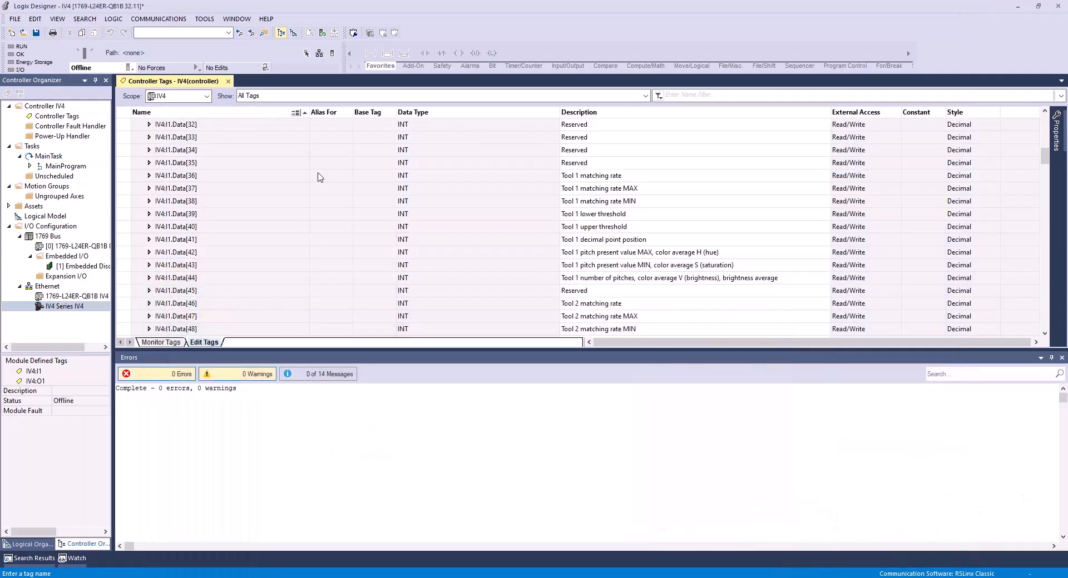
{"action": "scroll", "coordinate": [320, 176], "scroll_direction": "up", "scroll_amount": 1}
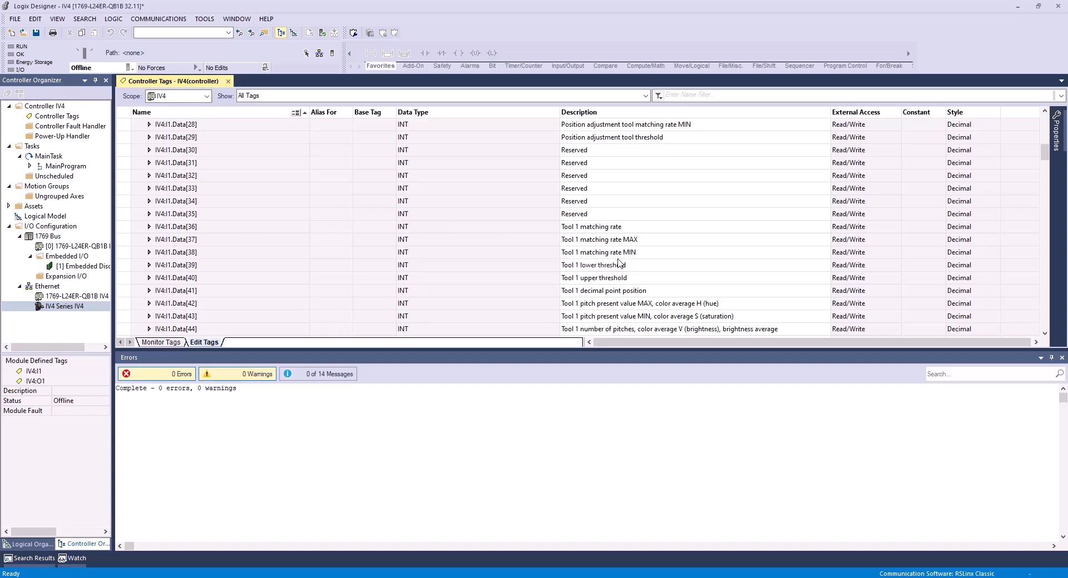
{"action": "scroll", "coordinate": [619, 263], "scroll_direction": "down", "scroll_amount": 1}
{"action": "scroll", "coordinate": [619, 263], "scroll_direction": "up", "scroll_amount": 1}
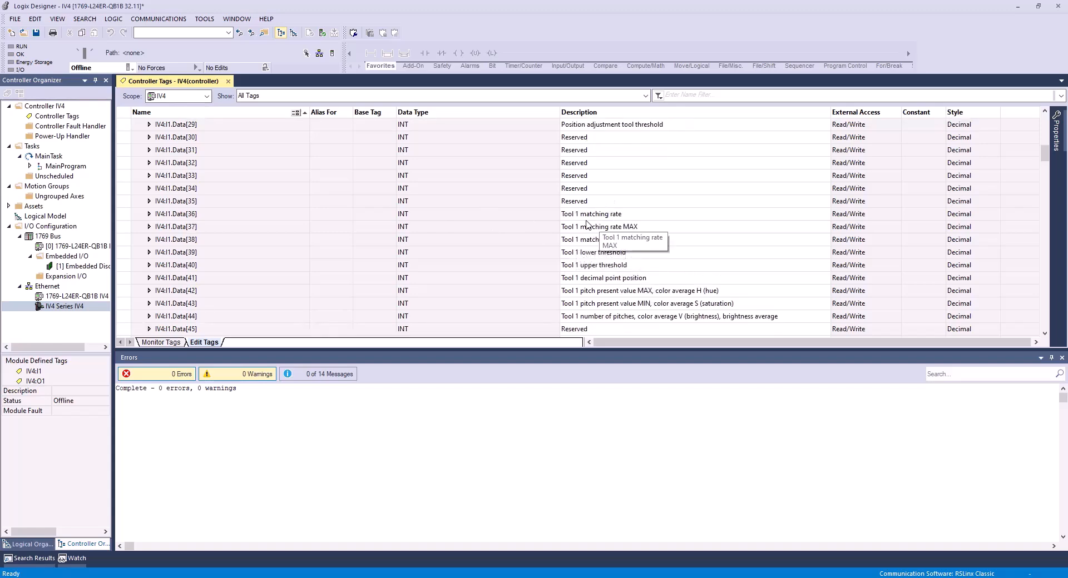
{"action": "double_click", "coordinate": [586, 215]}
{"action": "left_click", "coordinate": [384, 242]}
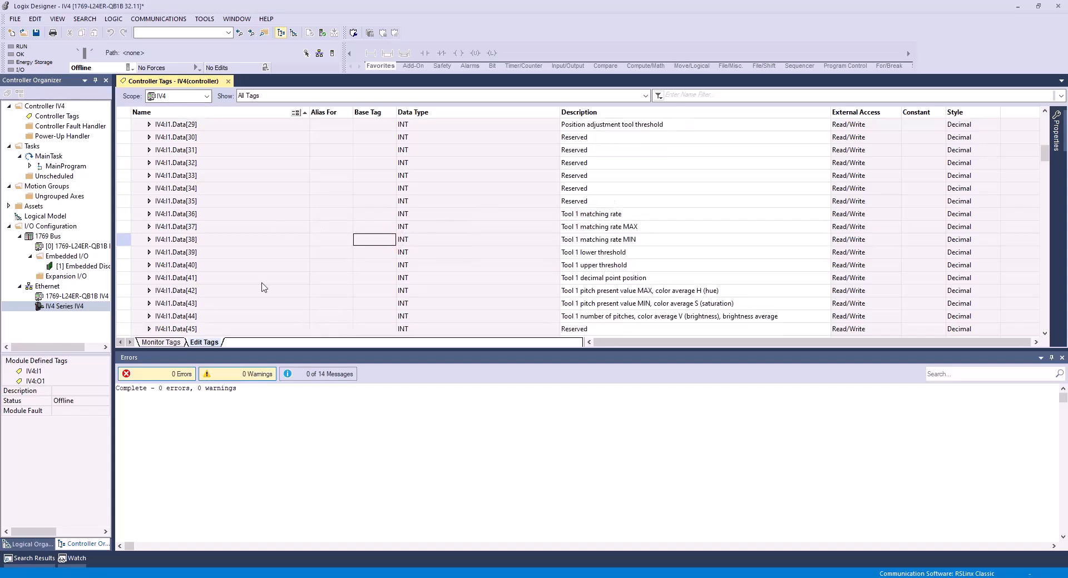
Show the live tag monitor, download the project to the 1769-L24ER-QB1B controller over USB and return it to Remote Run.
{"action": "left_click", "coordinate": [164, 343]}
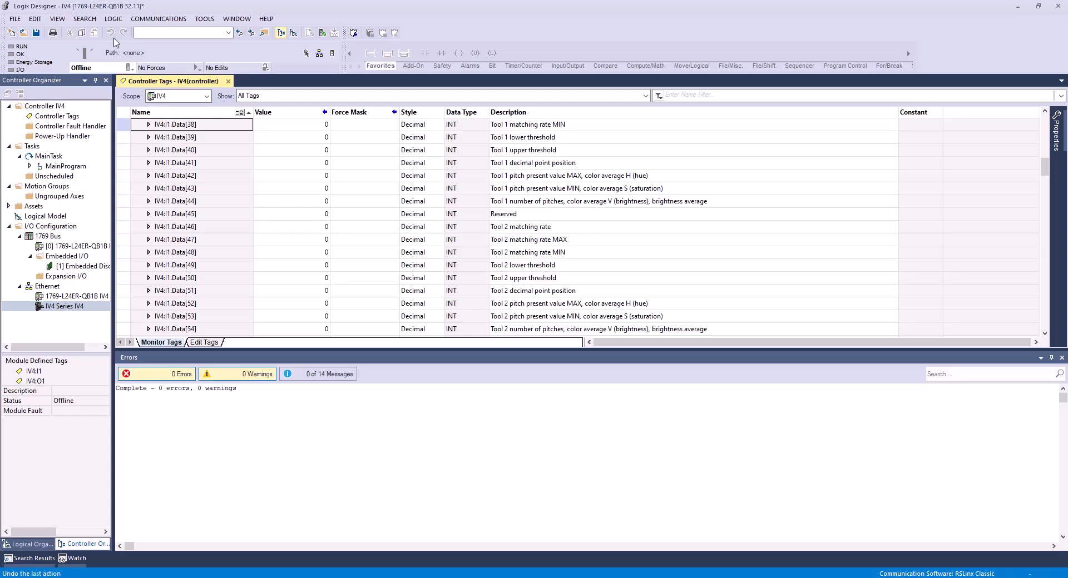
{"action": "left_click", "coordinate": [319, 53]}
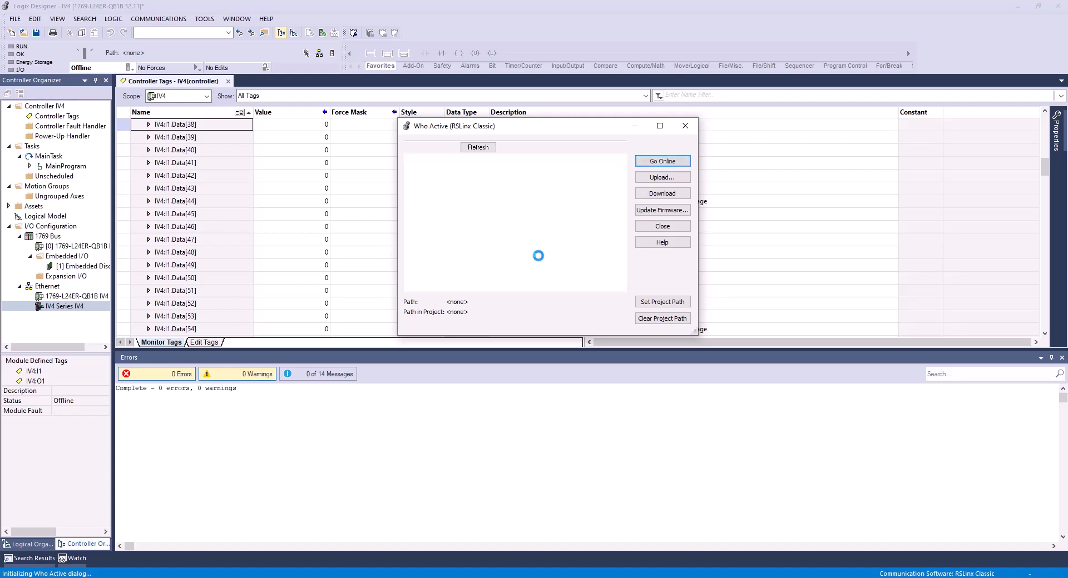
{"action": "left_click", "coordinate": [428, 221]}
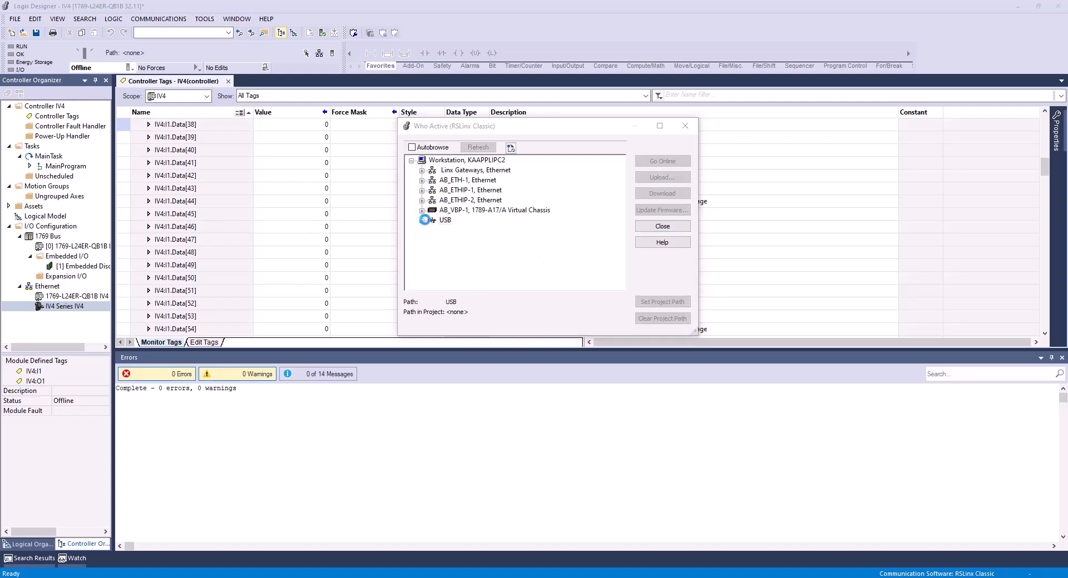
{"action": "left_click", "coordinate": [474, 231]}
{"action": "double_click", "coordinate": [474, 233]}
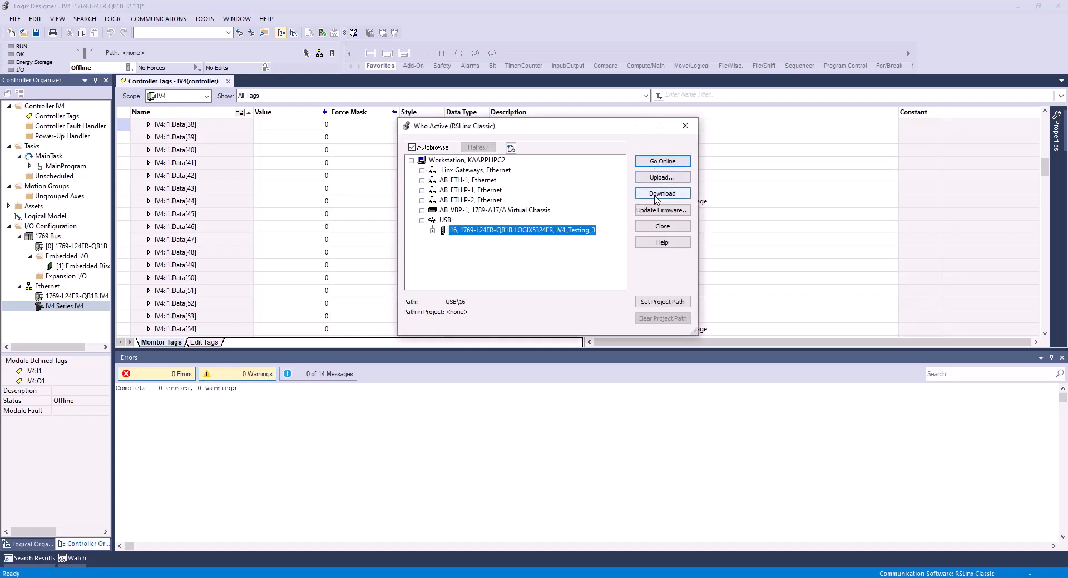
{"action": "left_click", "coordinate": [657, 196]}
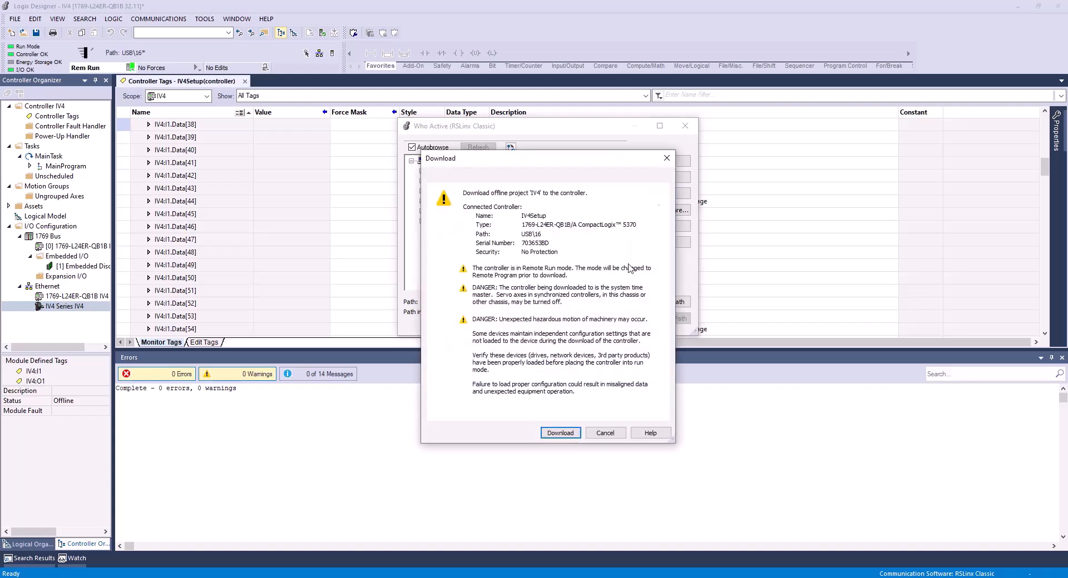
{"action": "left_click", "coordinate": [559, 433]}
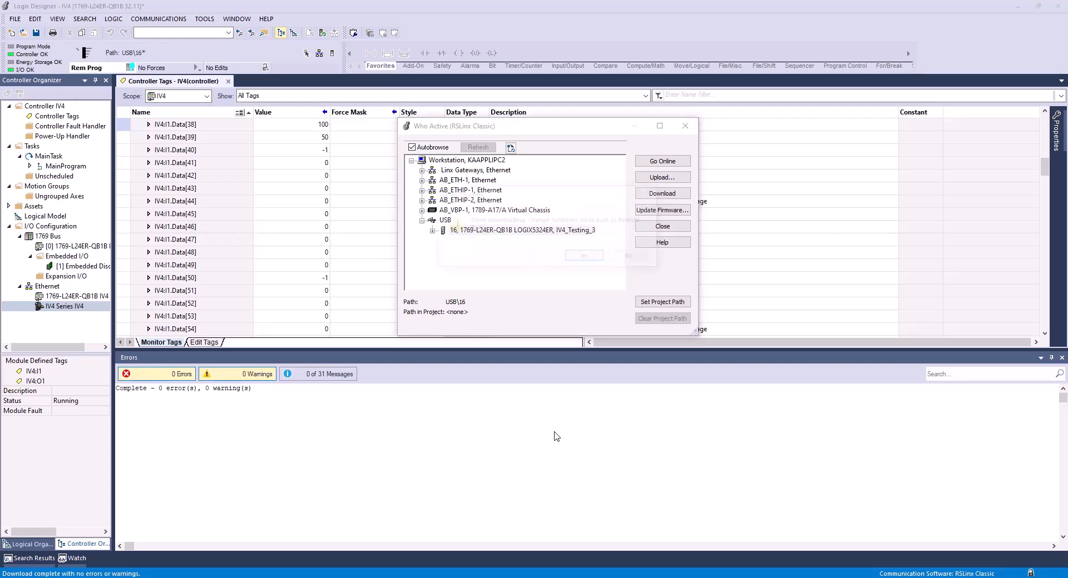
{"action": "left_click", "coordinate": [579, 257]}
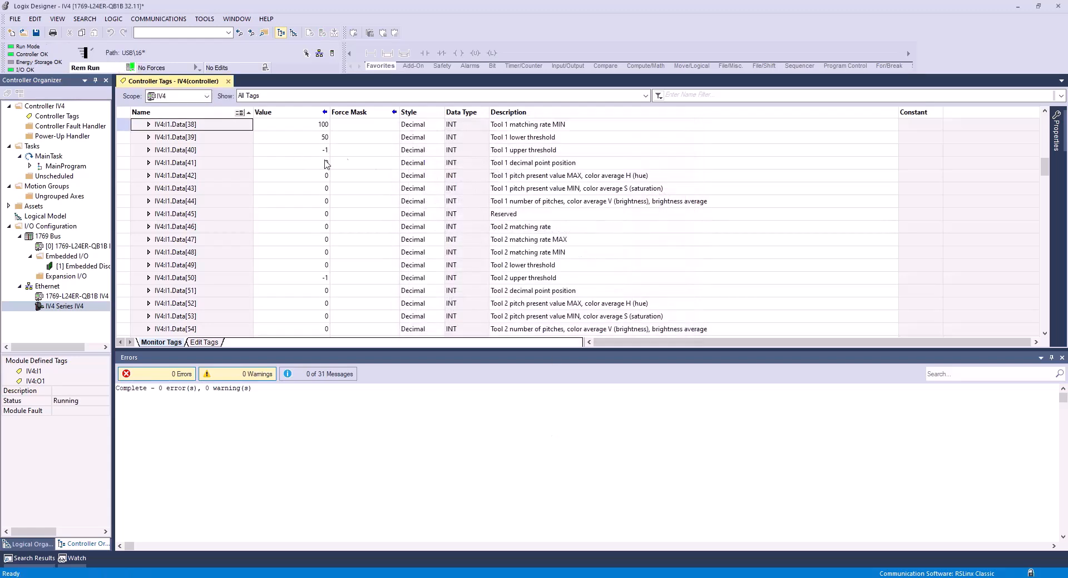
Bring the Tool 1 matching rate tags into view and snap the Logix Designer window to the left half of the display.
{"action": "left_click", "coordinate": [346, 160]}
{"action": "left_click", "coordinate": [344, 224]}
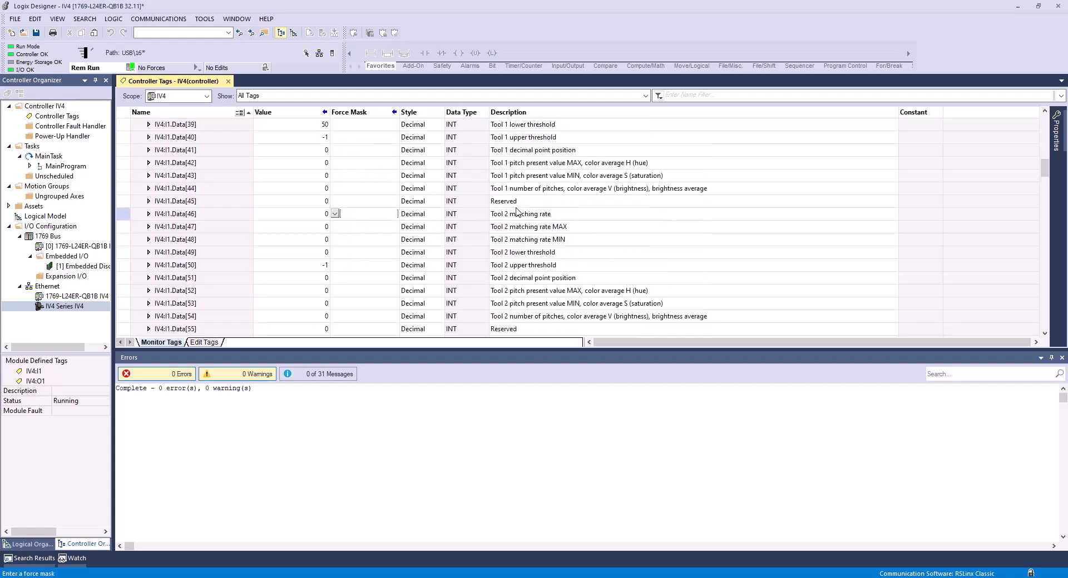
{"action": "scroll", "coordinate": [516, 212], "scroll_direction": "up", "scroll_amount": 2}
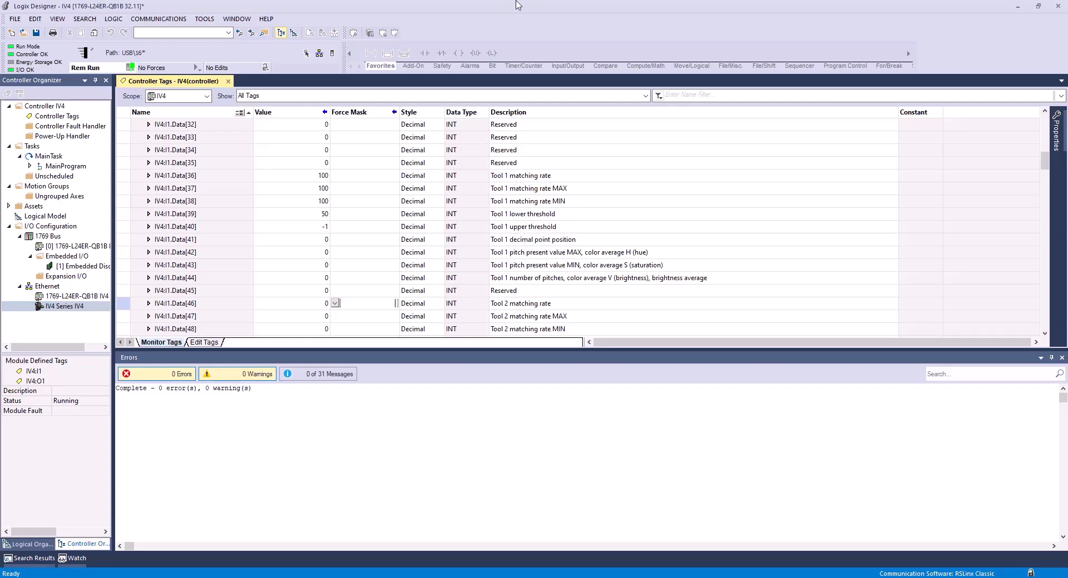
{"action": "left_click_drag", "start_coordinate": [518, 7], "coordinate": [1, 222]}
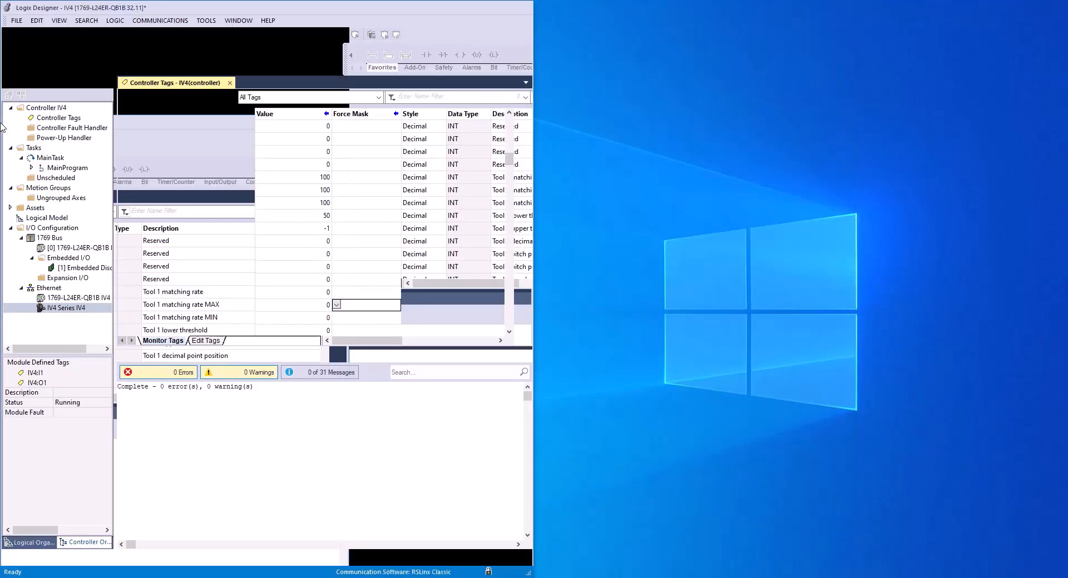
Narrow the Force Mask column so the tag names, values and descriptions fit together in the tag monitor.
{"action": "left_click", "coordinate": [406, 202]}
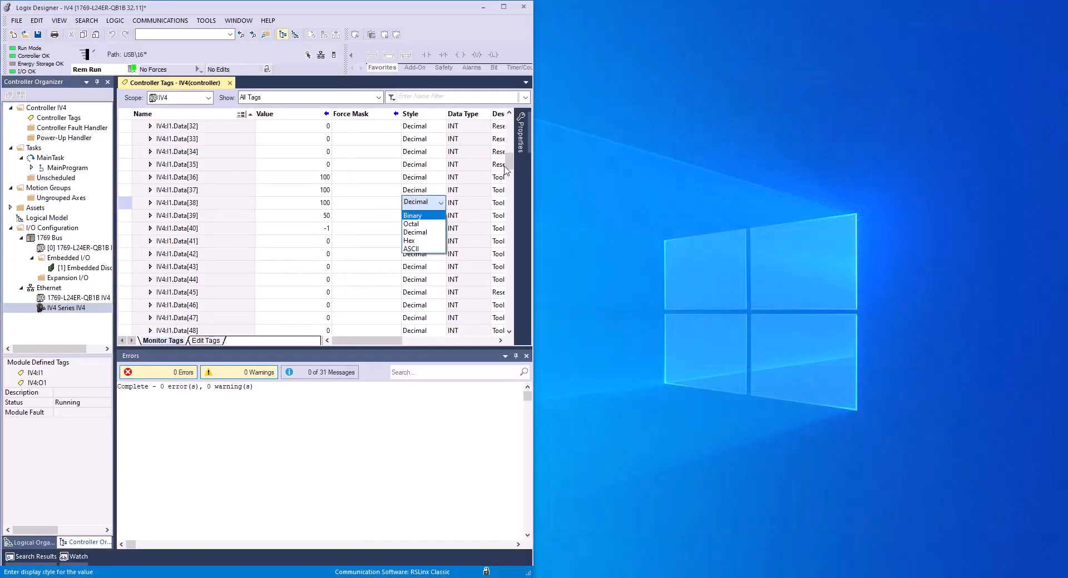
{"action": "left_click", "coordinate": [402, 114]}
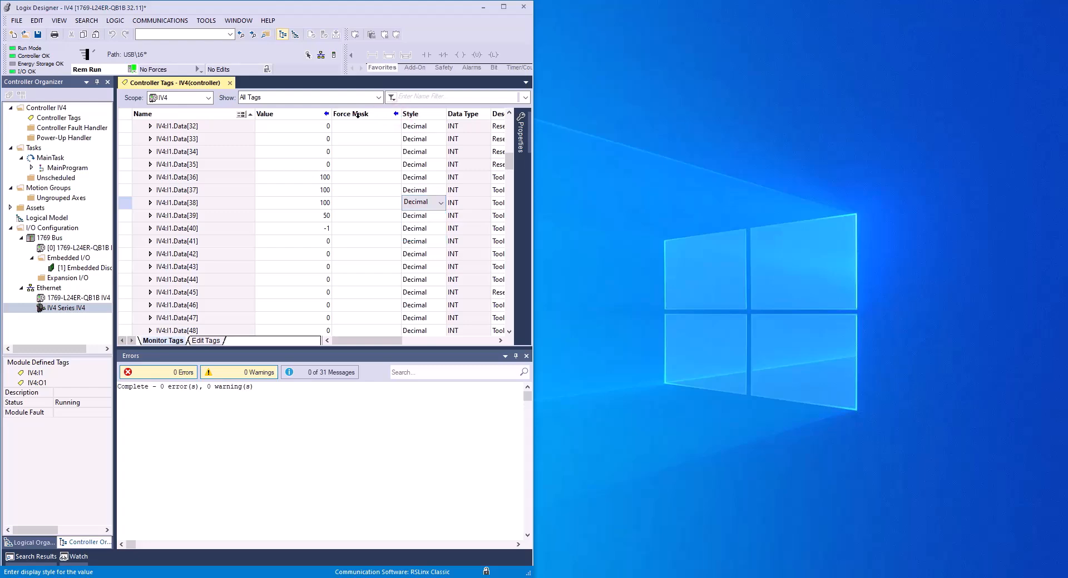
{"action": "left_click", "coordinate": [362, 164]}
{"action": "left_click_drag", "start_coordinate": [401, 114], "coordinate": [355, 117]}
{"action": "left_click", "coordinate": [448, 176]}
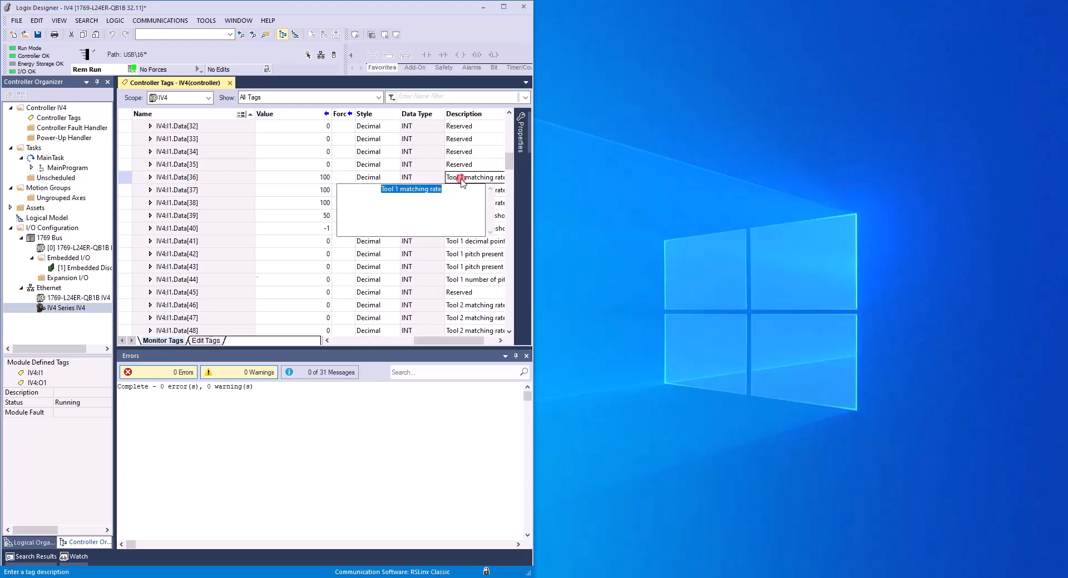
{"action": "left_click", "coordinate": [210, 178]}
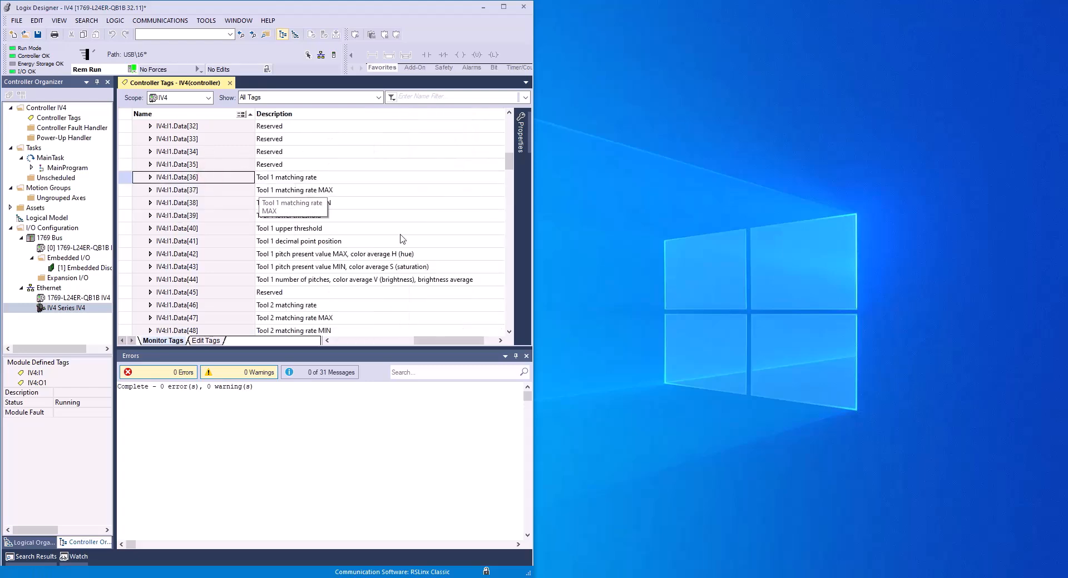
{"action": "left_click_drag", "start_coordinate": [468, 340], "coordinate": [356, 358]}
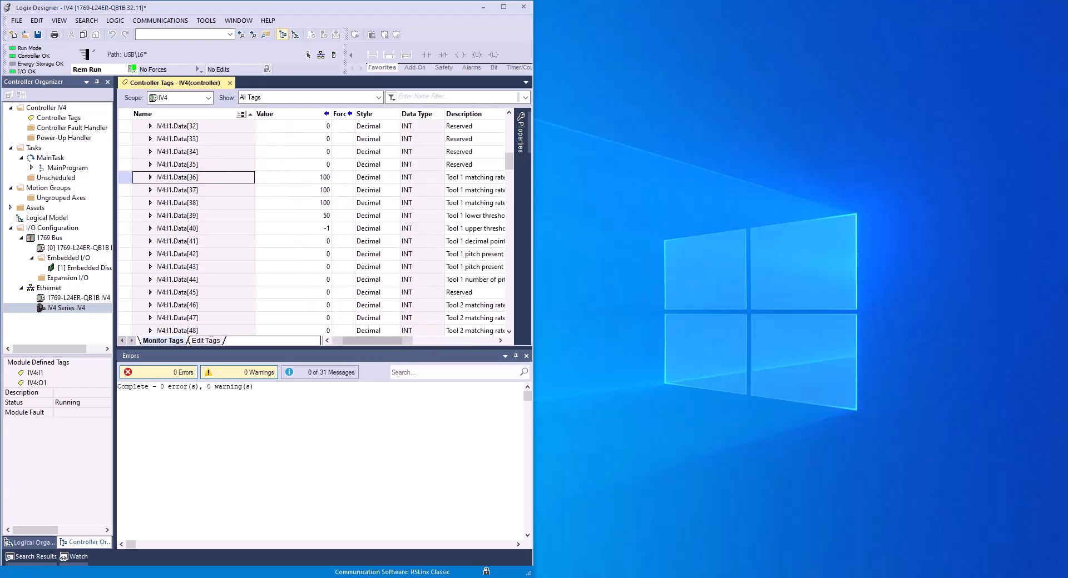
Switch to IV Smart Navigator and snap its window to the right half of the display, beside Logix Designer.
{"action": "key", "text": "alt+Tab"}
{"action": "left_click_drag", "start_coordinate": [510, 16], "coordinate": [1065, 186]}
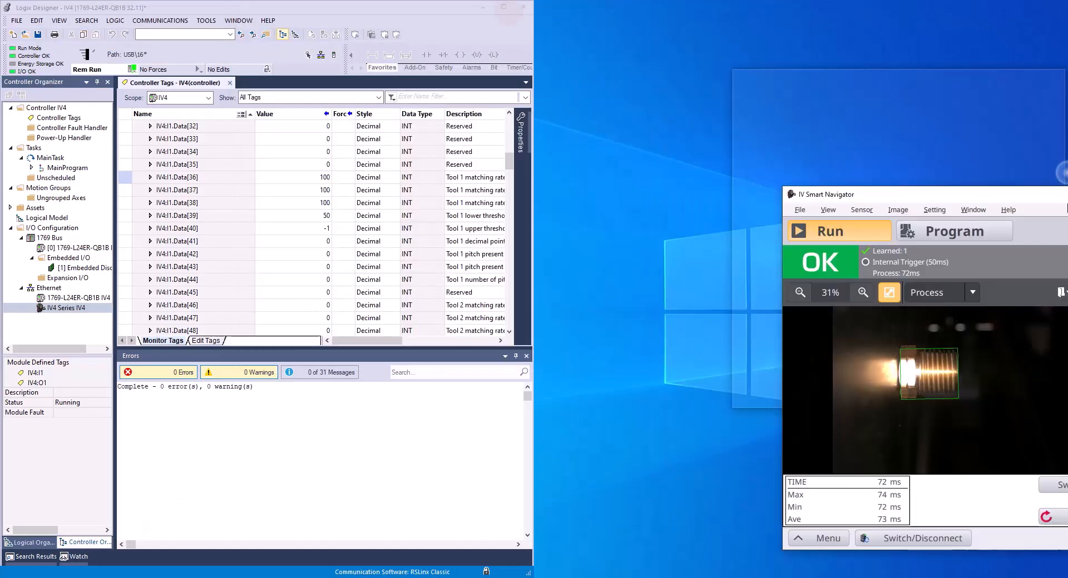
{"action": "left_click", "coordinate": [161, 194]}
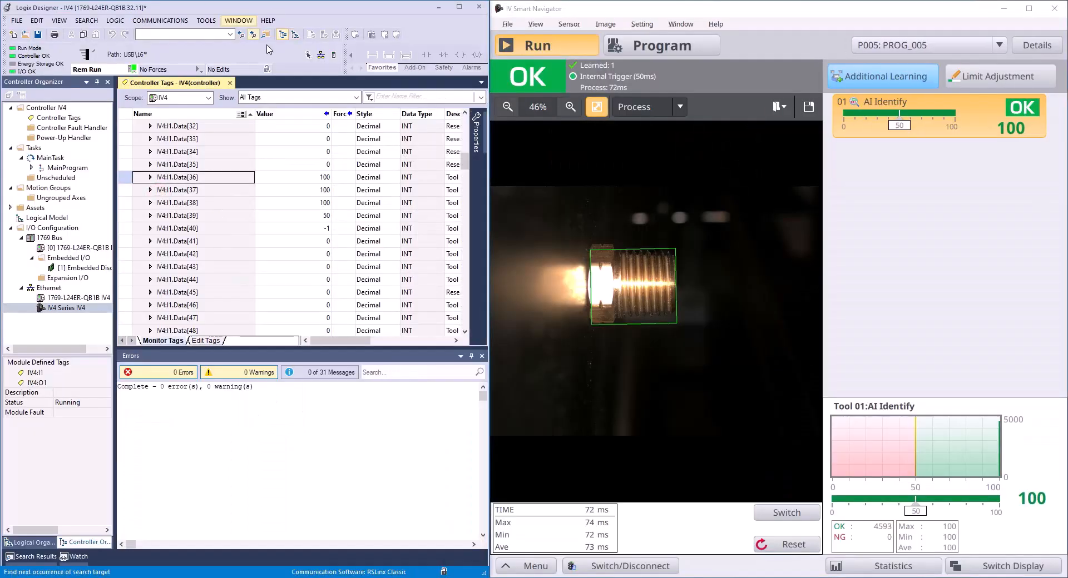
{"action": "left_click", "coordinate": [862, 300]}
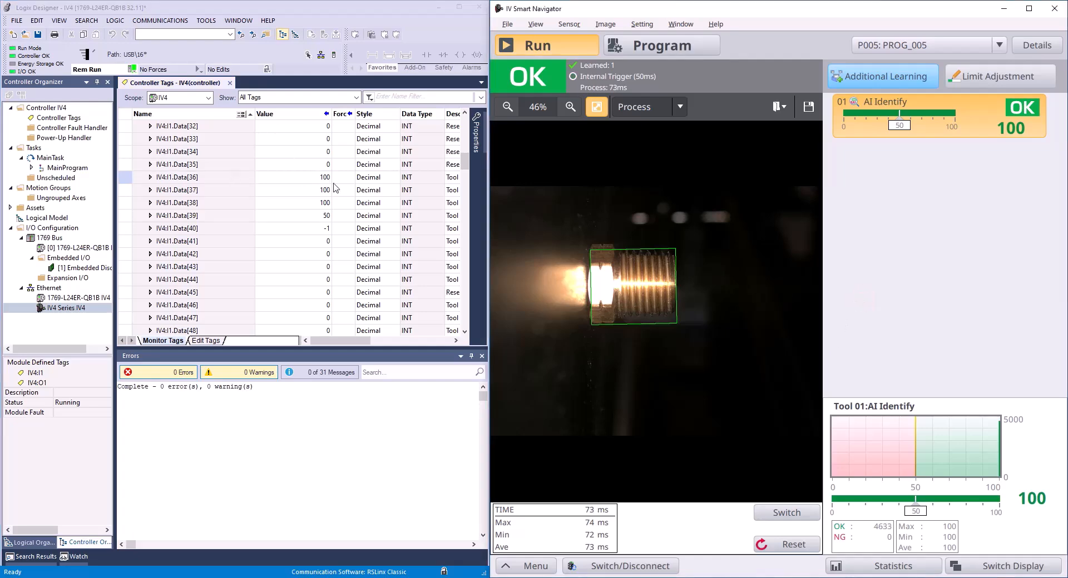
Narrow the Value column and select tag IV4:I1.Data[36] to compare the Tool 1 matching rate with the sensor's live result.
{"action": "left_click_drag", "start_coordinate": [332, 114], "coordinate": [303, 116]}
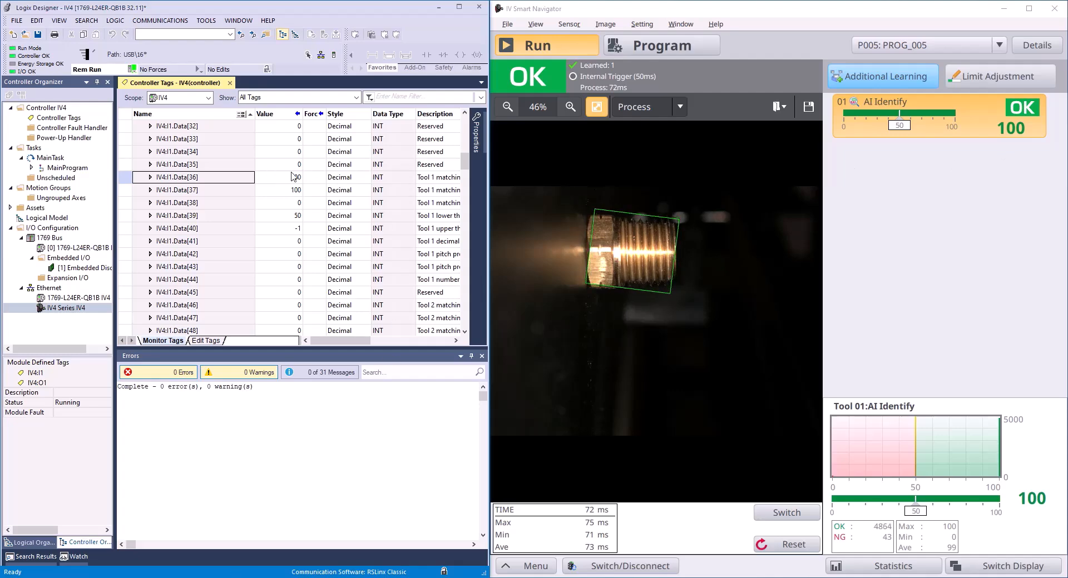
{"action": "left_click", "coordinate": [205, 176]}
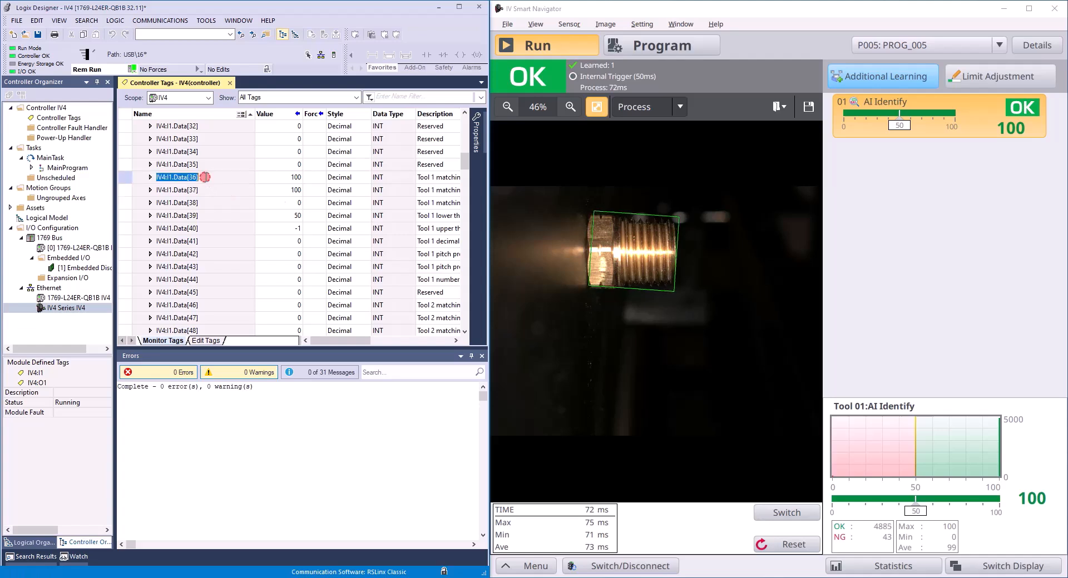
{"action": "left_click", "coordinate": [226, 177]}
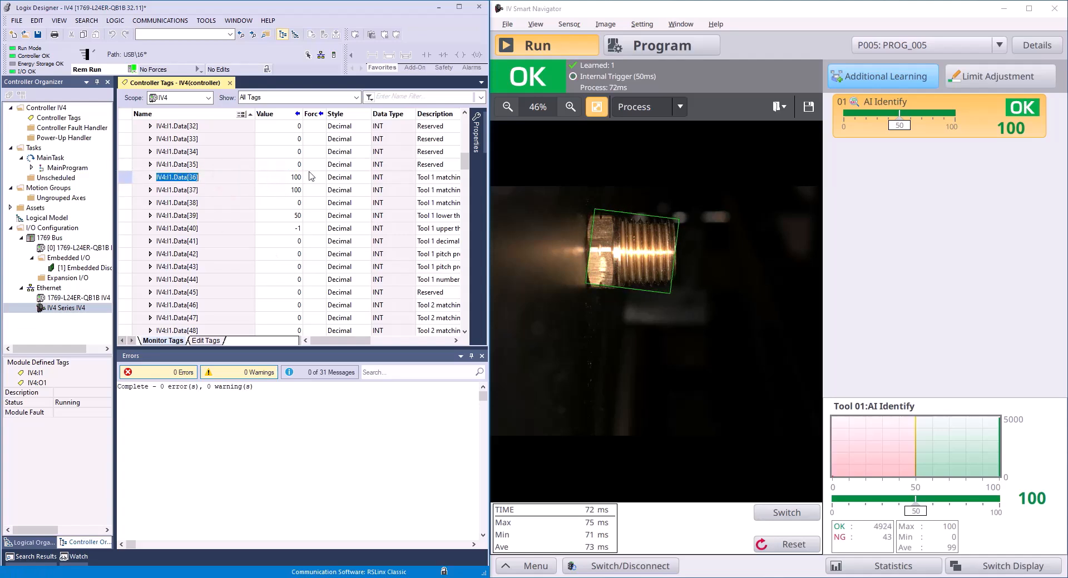